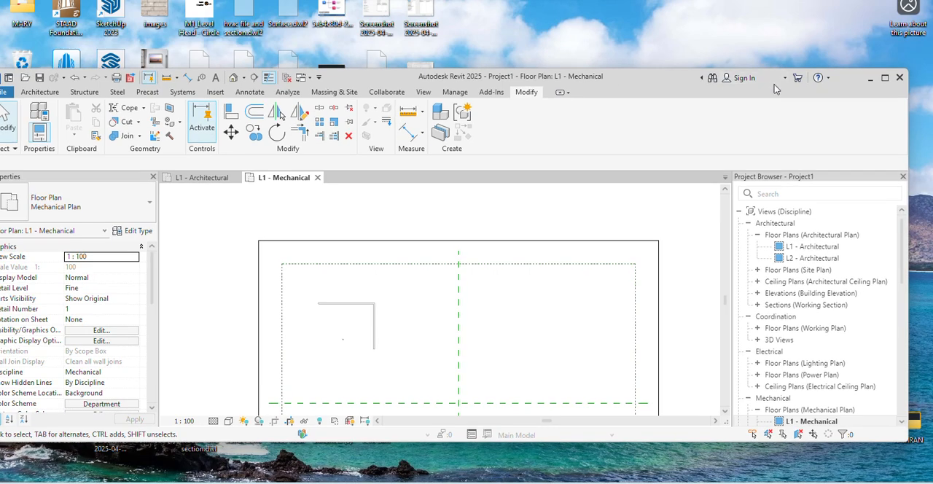
# - Draw a chain of four Generic - 200mm walls as an open pentagon, its first wall about 11000 mm long at 15°
pyautogui.click(885, 78)
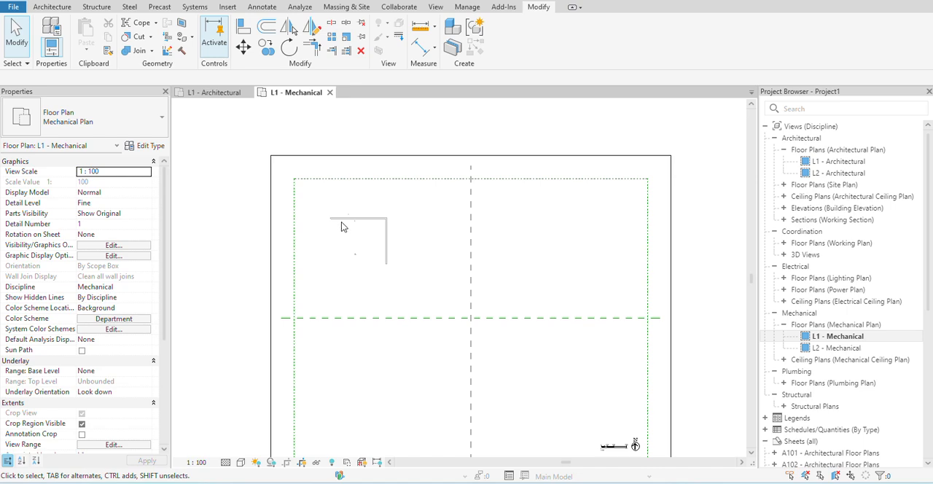
pyautogui.click(44, 6)
pyautogui.click(44, 29)
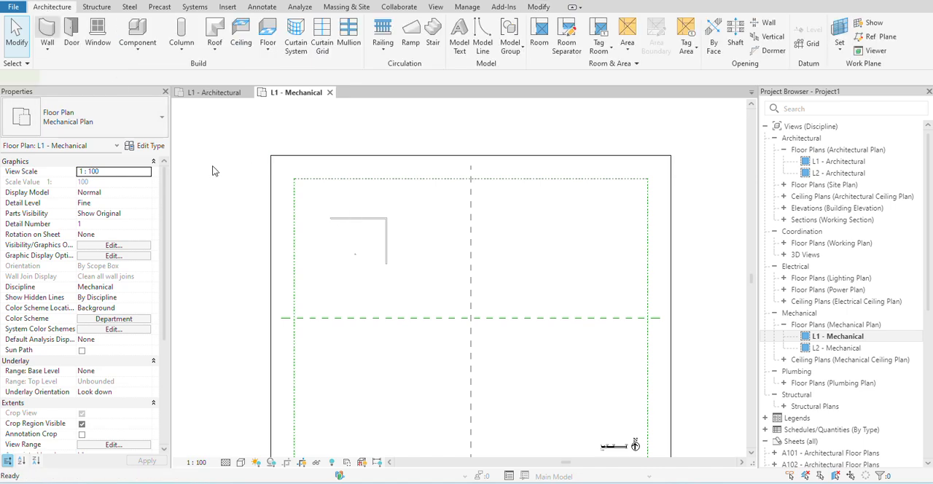
pyautogui.click(521, 226)
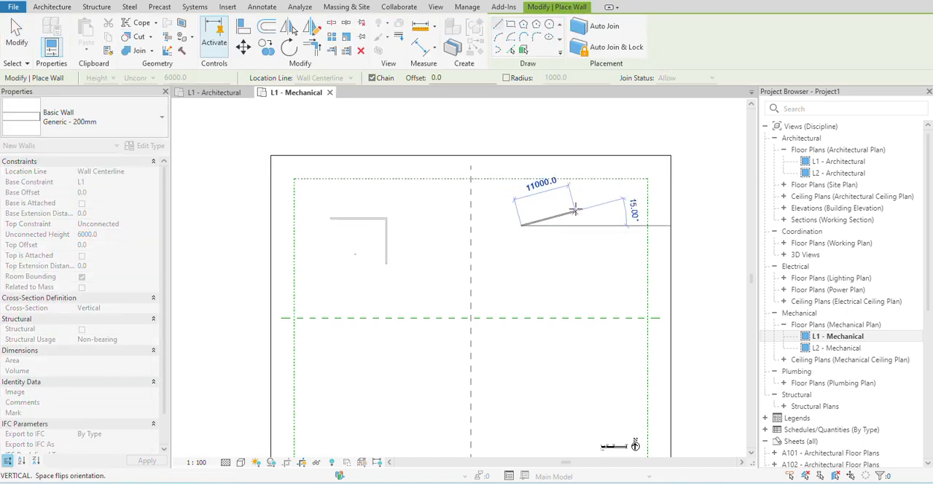
pyautogui.click(575, 212)
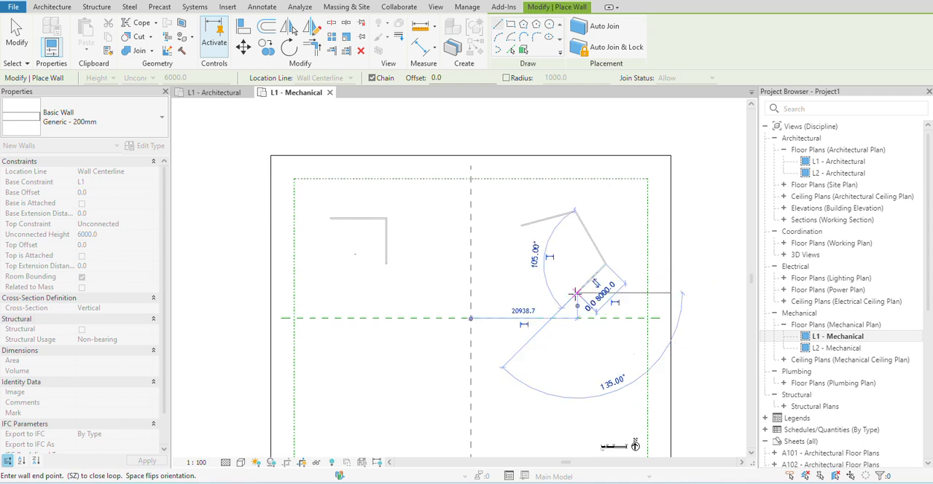
pyautogui.click(576, 258)
pyautogui.press('Escape')
pyautogui.scroll(6, 575, 258)
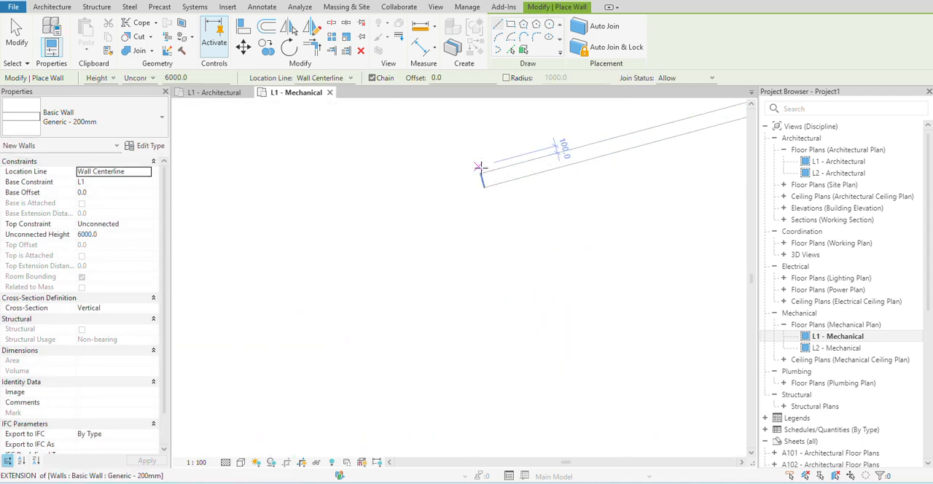
pyautogui.press('Escape')
pyautogui.scroll(-2, 480, 190)
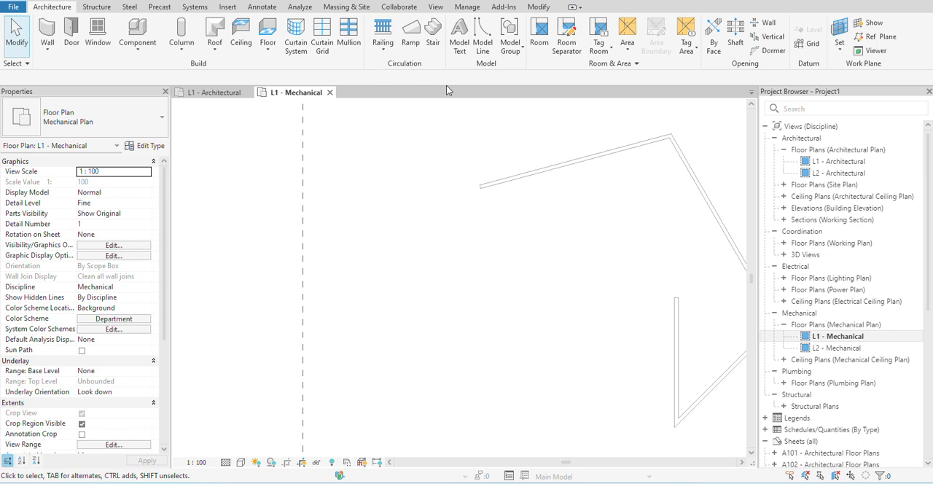
# - Align the vertical last wall of the open pentagon to the end face of its first wall
pyautogui.click(541, 8)
pyautogui.click(243, 29)
pyautogui.scroll(2, 479, 188)
pyautogui.scroll(1, 478, 186)
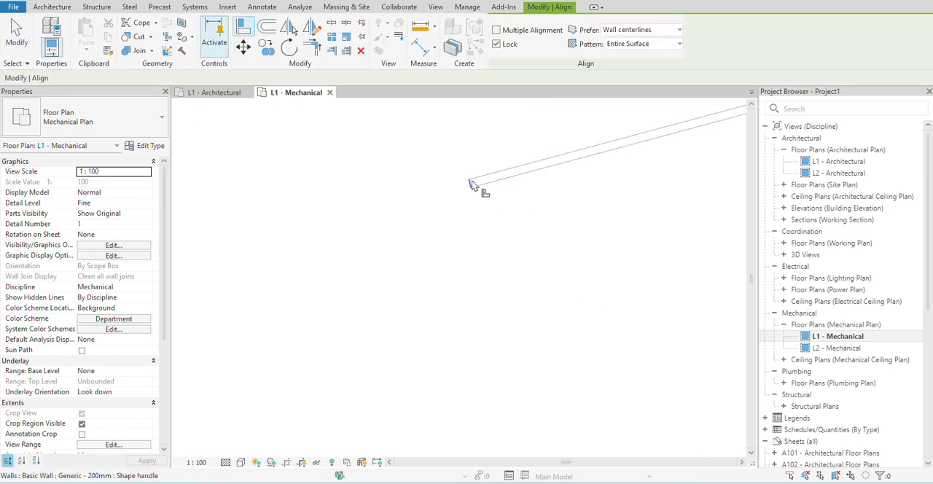
pyautogui.scroll(-4, 470, 185)
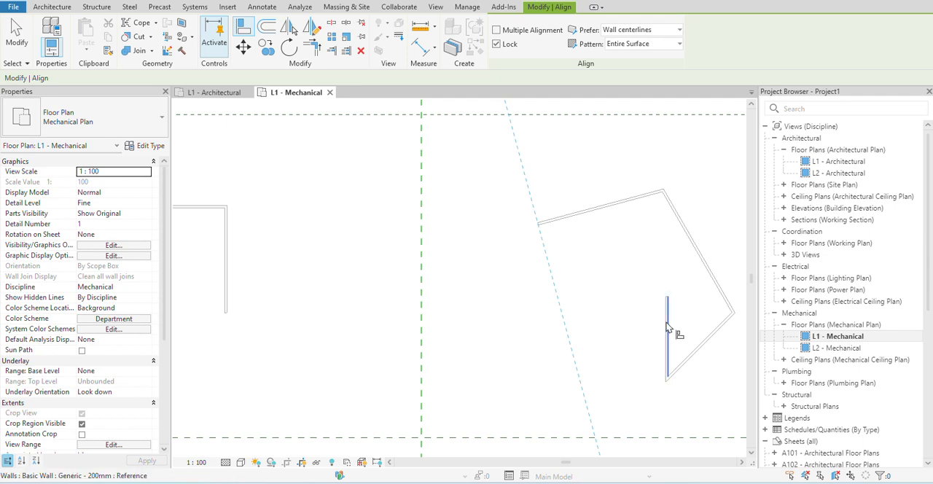
pyautogui.click(665, 332)
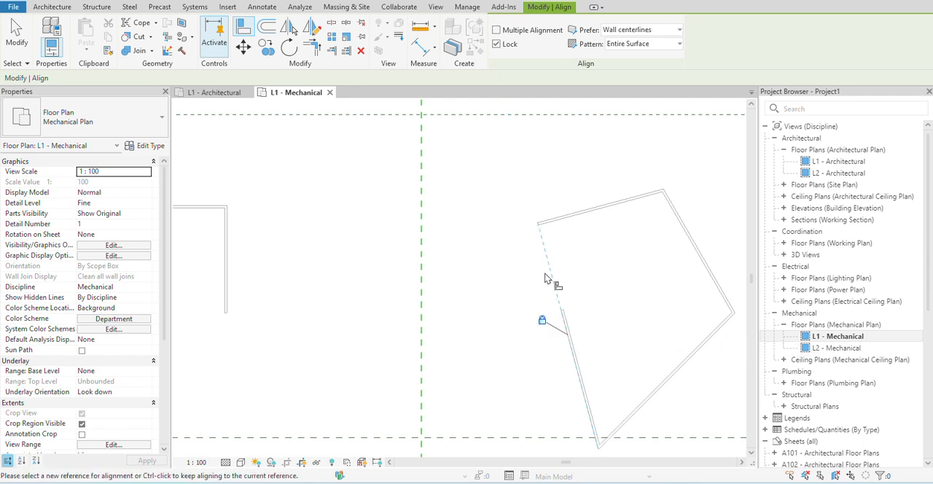
# - Try to align the free end of the slanted last wall to the outer face of the pentagon's first wall
pyautogui.scroll(-1, 618, 347)
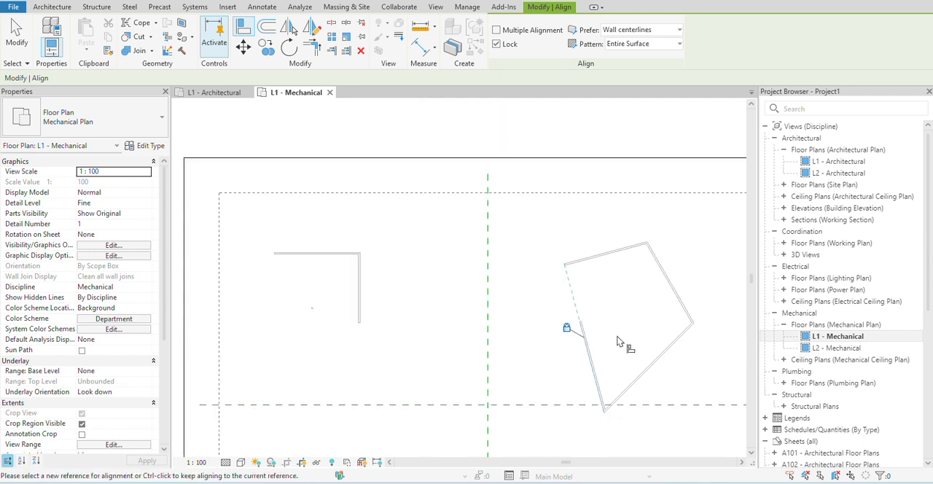
pyautogui.scroll(1, 612, 268)
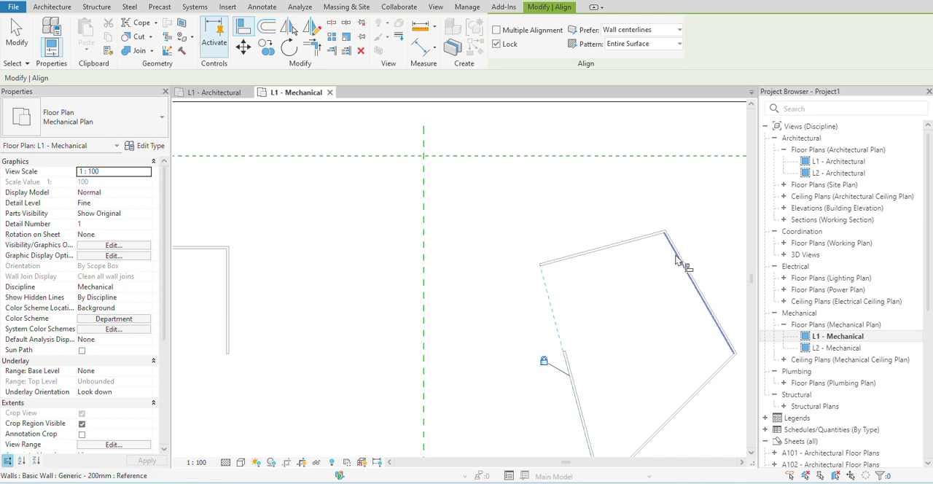
pyautogui.scroll(1, 674, 259)
pyautogui.scroll(4, 558, 373)
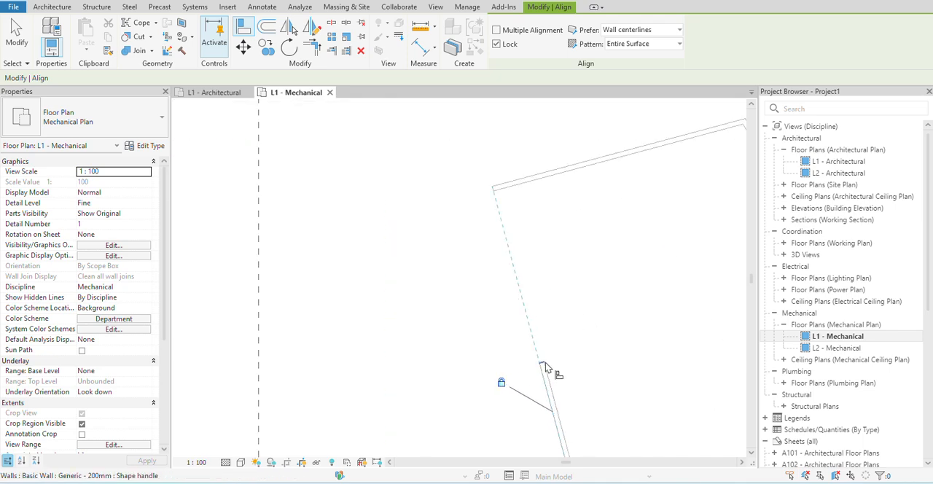
pyautogui.scroll(-2, 545, 367)
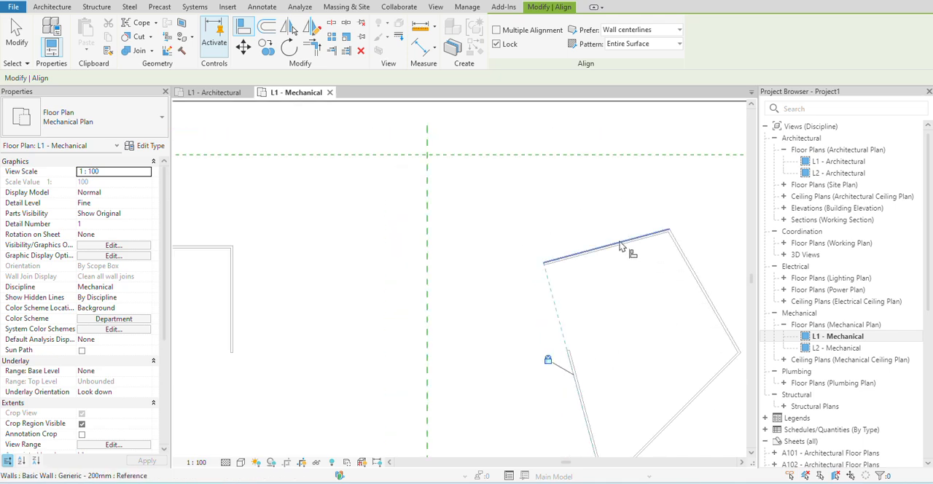
pyautogui.click(619, 246)
pyautogui.scroll(1, 572, 351)
pyautogui.click(565, 353)
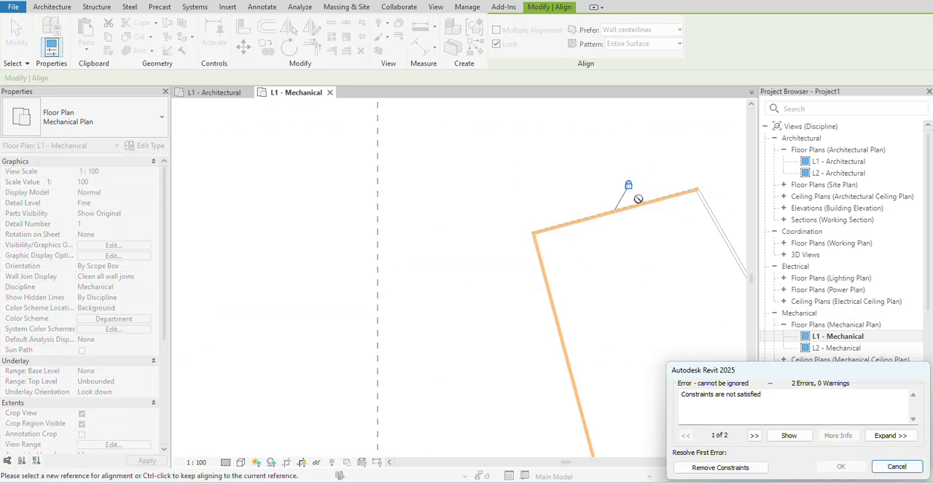
pyautogui.click(896, 467)
# - Draw a horizontal wall about 10700 mm long through the pentagon's opening, with a short slanted wall joined to its inner end
pyautogui.scroll(-2, 626, 304)
pyautogui.moveTo(624, 302); pyautogui.dragTo(521, 237, button='middle')
pyautogui.scroll(2, 521, 309)
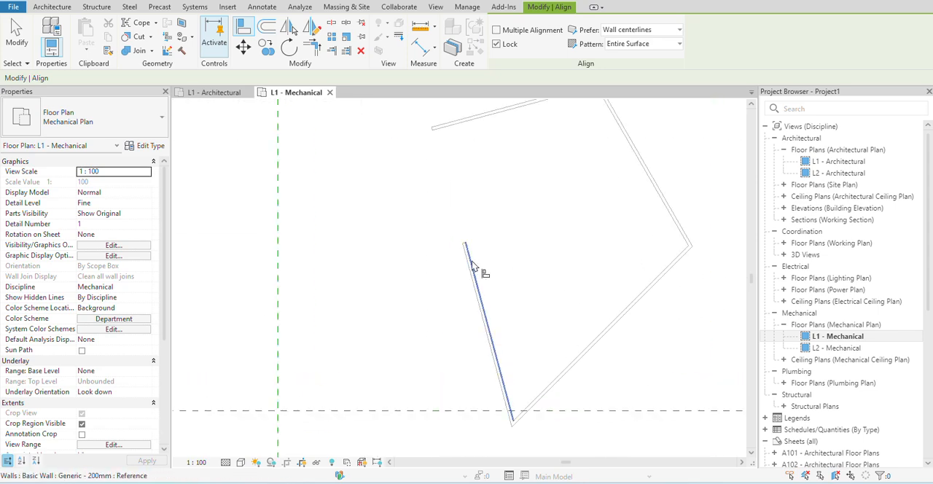
pyautogui.scroll(-2, 513, 303)
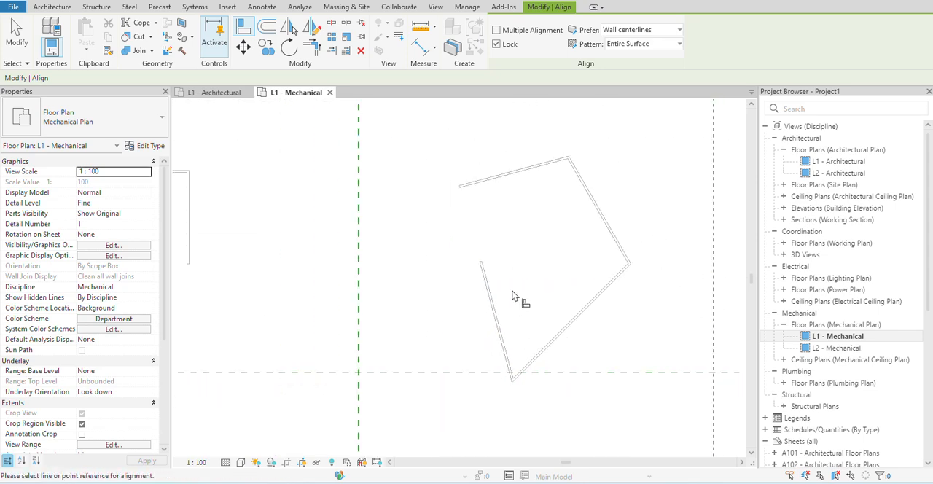
pyautogui.click(52, 7)
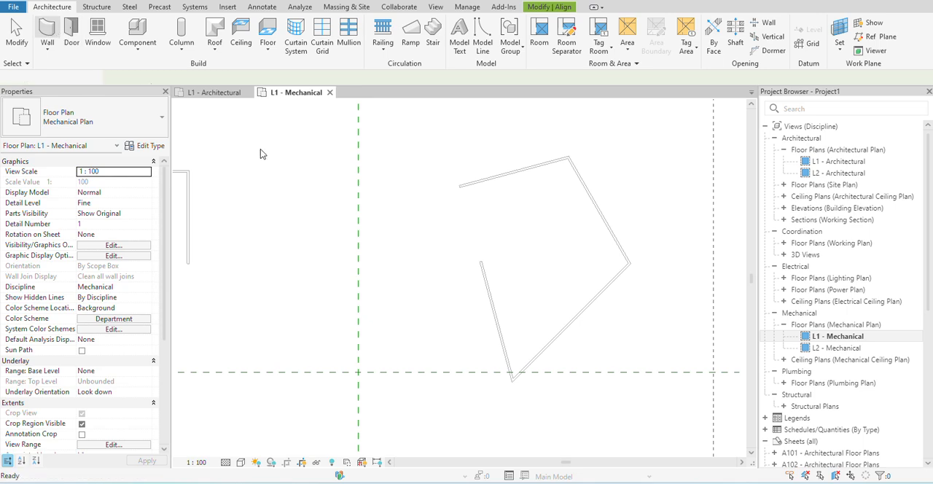
pyautogui.click(46, 33)
pyautogui.click(539, 218)
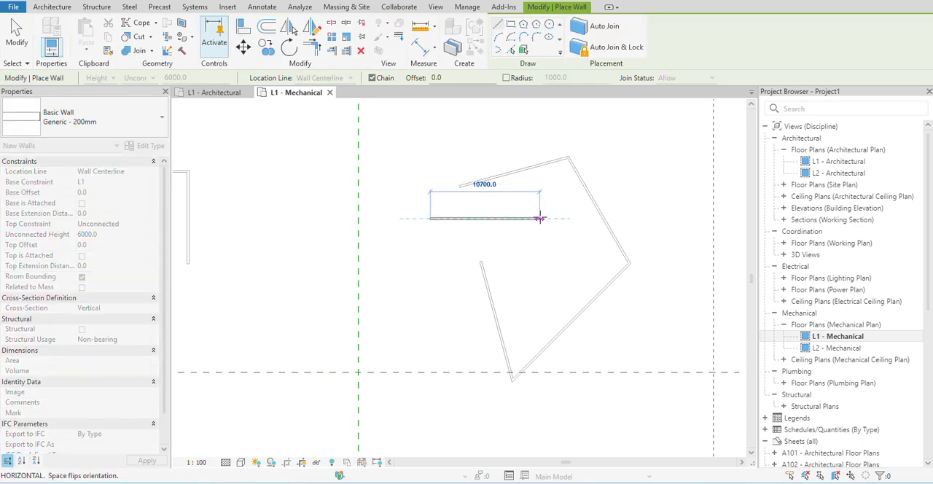
pyautogui.click(551, 271)
pyautogui.press('Escape')
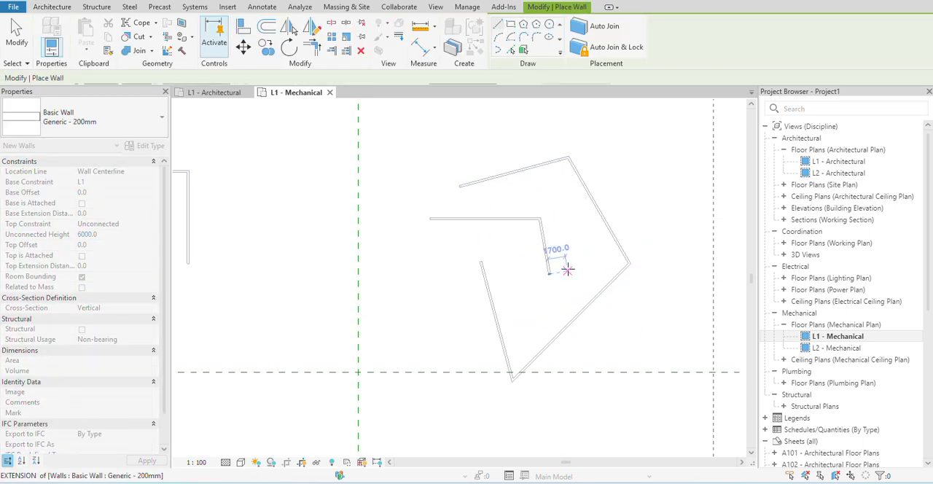
pyautogui.scroll(2, 562, 240)
pyautogui.rightClick(563, 239)
pyautogui.click(593, 248)
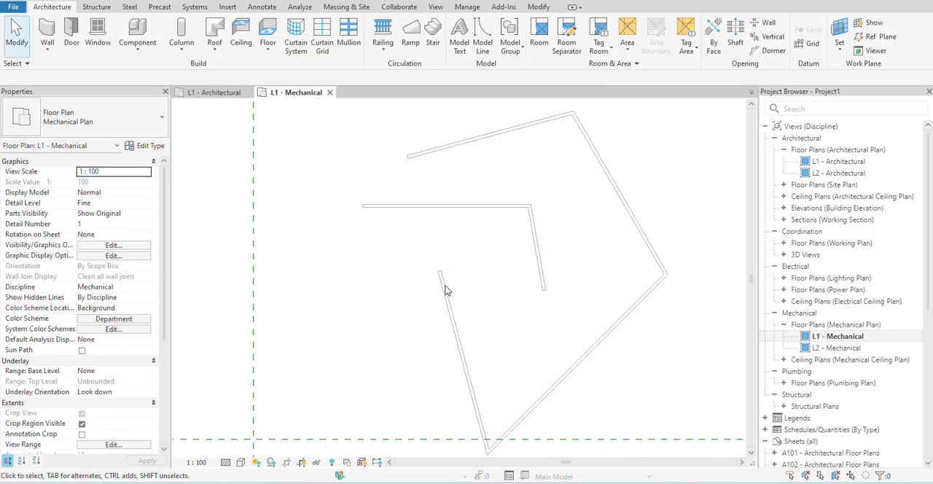
# - Align the short slanted inner wall to the pentagon's slanted last wall
pyautogui.click(538, 7)
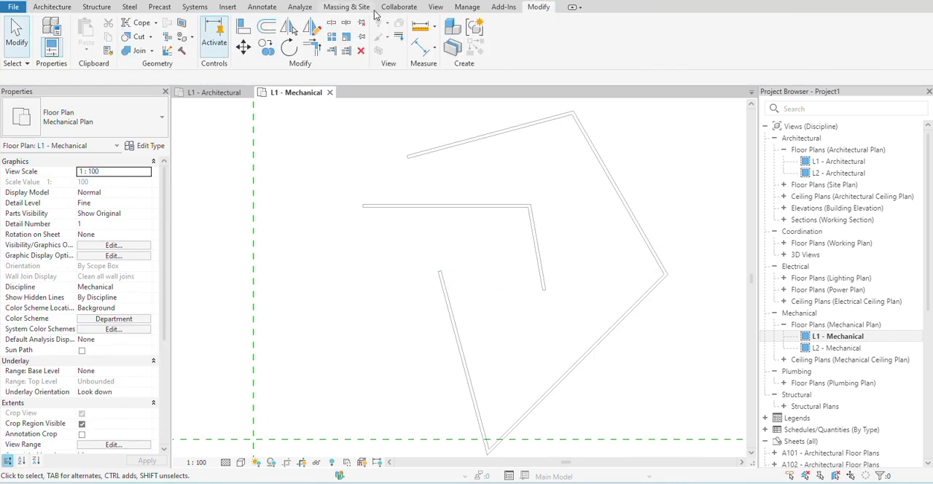
pyautogui.click(242, 27)
pyautogui.click(450, 304)
pyautogui.click(540, 264)
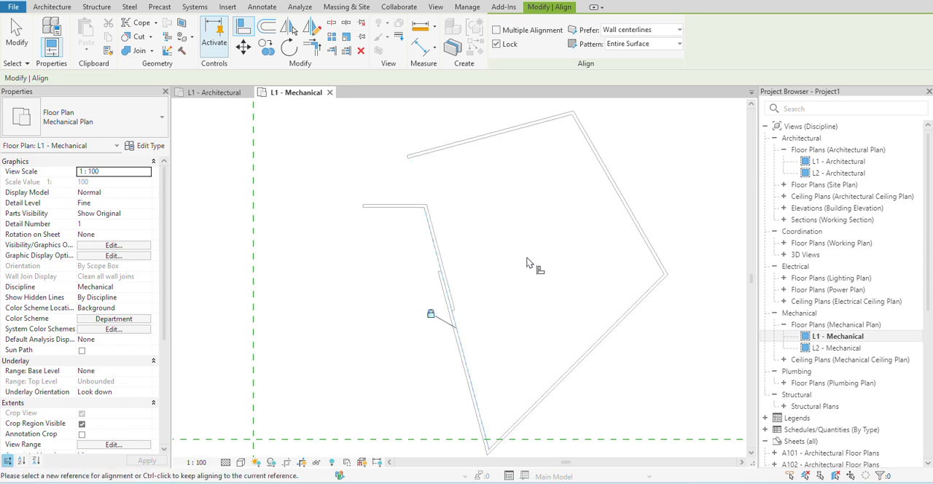
# - Offset copies of the pentagon's first wall at 1000 mm spacing, three toward the inside and three toward the outside
pyautogui.scroll(-5, 528, 262)
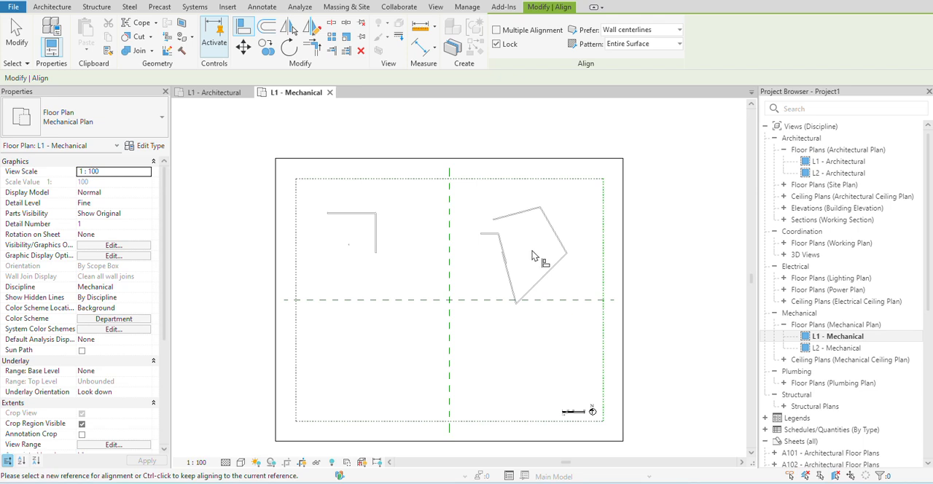
pyautogui.scroll(2, 472, 200)
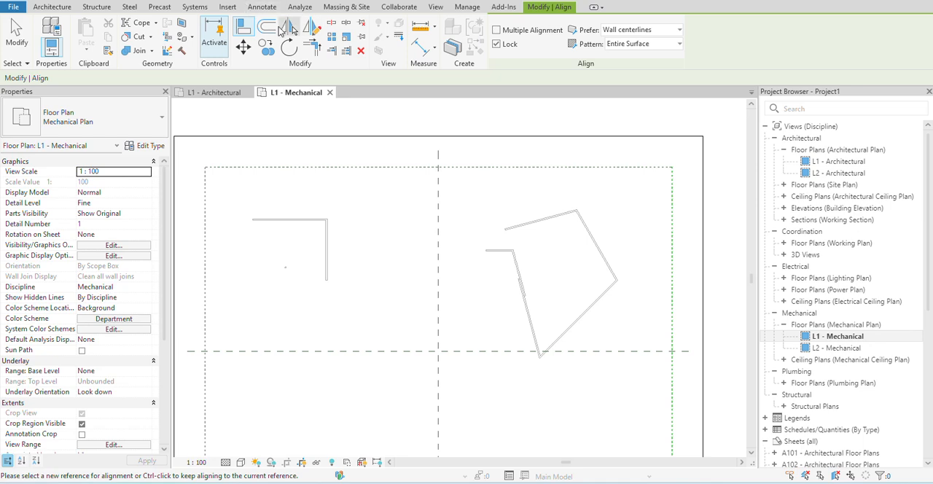
pyautogui.click(264, 32)
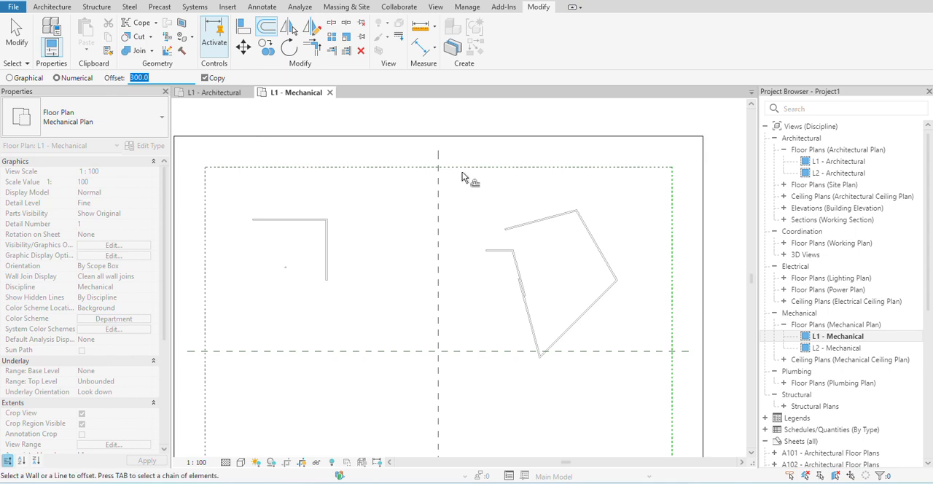
pyautogui.write('10')
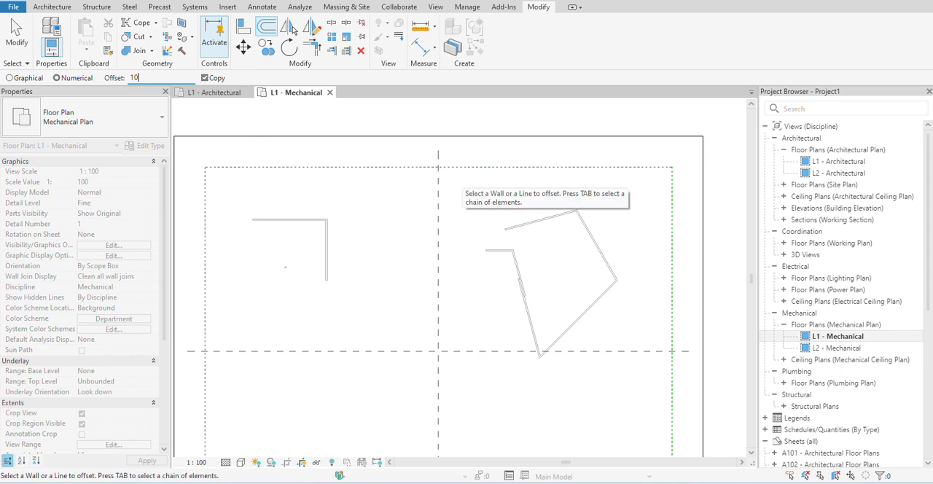
pyautogui.write('00')
pyautogui.scroll(1, 521, 236)
pyautogui.scroll(3, 528, 238)
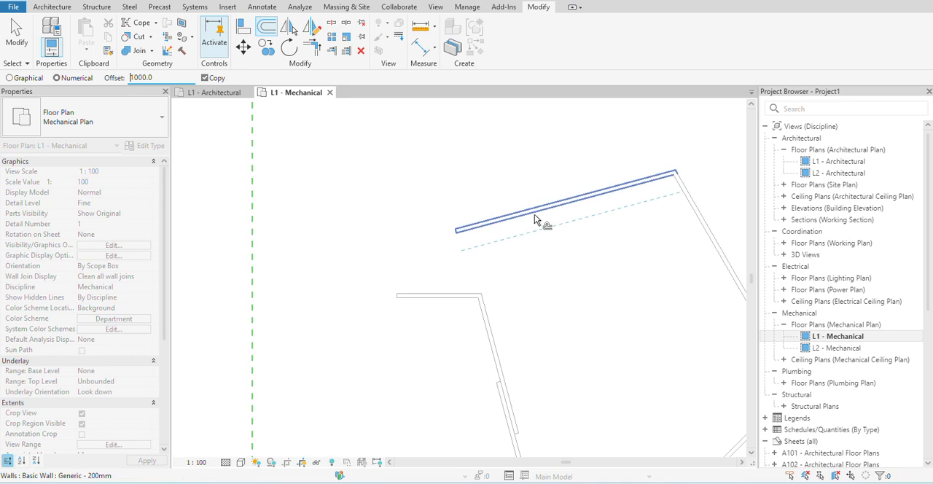
pyautogui.click(535, 215)
pyautogui.click(548, 232)
pyautogui.click(561, 254)
pyautogui.click(545, 198)
pyautogui.click(547, 186)
pyautogui.click(537, 168)
# - Add four more wall copies at 1000 mm offsets below the innermost parallel wall
pyautogui.scroll(-2, 537, 166)
pyautogui.click(598, 232)
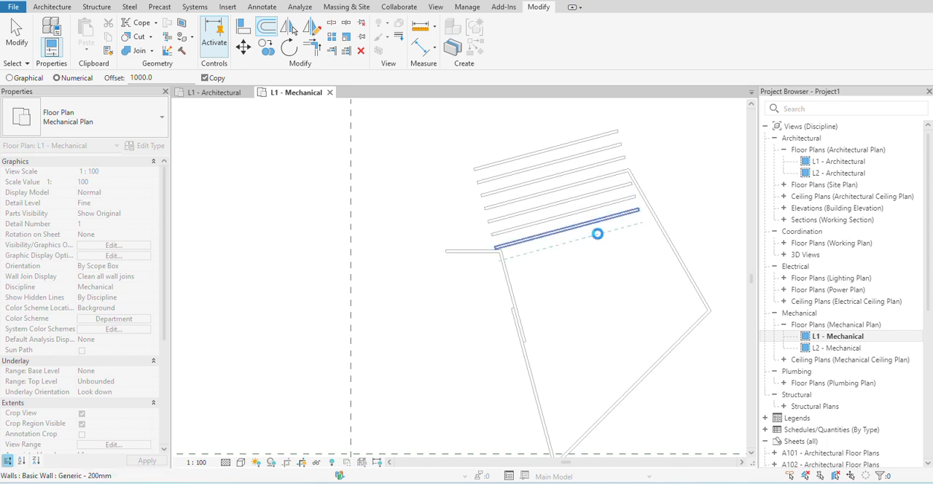
pyautogui.click(602, 250)
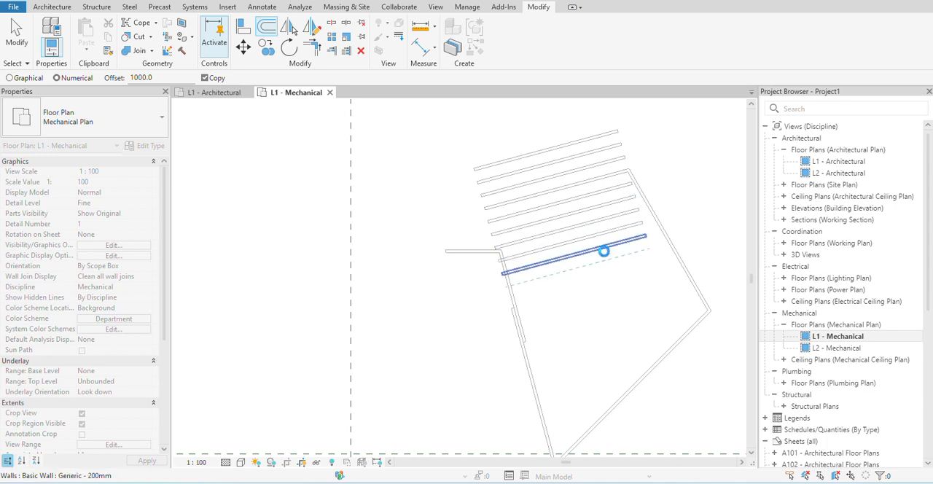
pyautogui.click(603, 250)
pyautogui.click(616, 258)
pyautogui.scroll(-2, 371, 215)
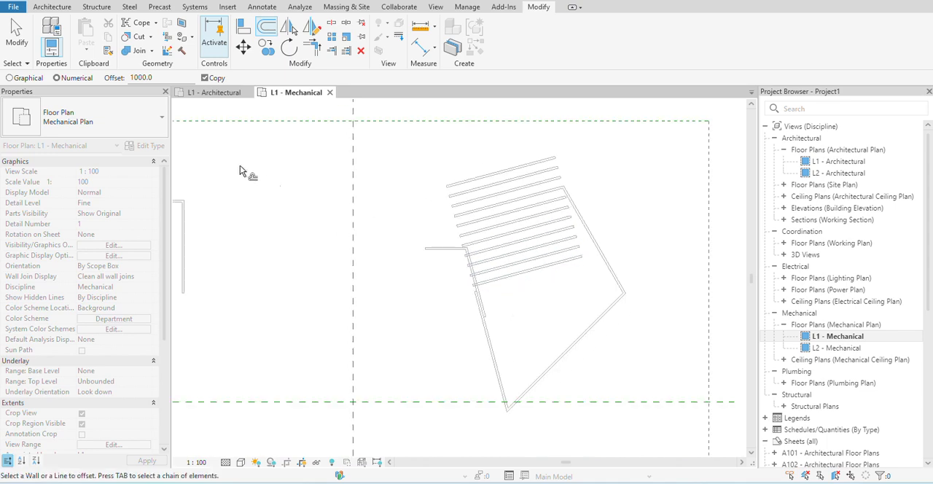
# - Turn off copying for the offset and shift the innermost parallel wall 1000 mm further inward four times
pyautogui.click(205, 79)
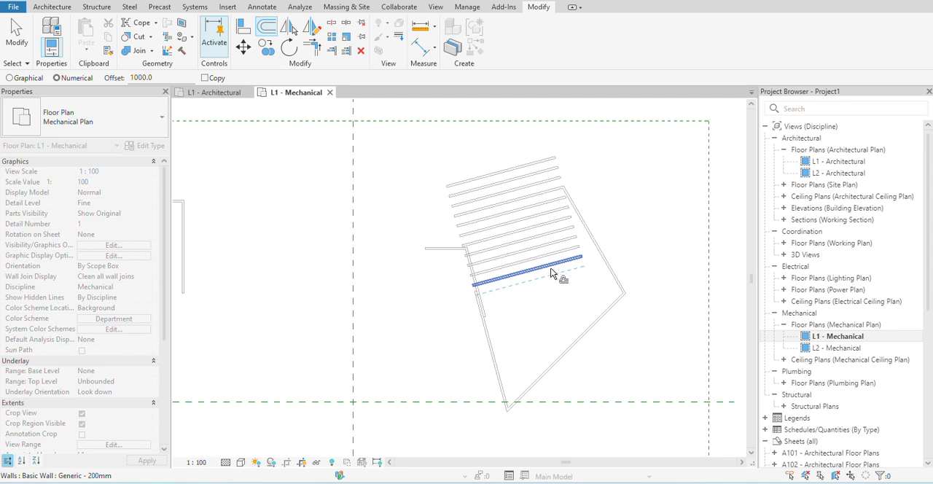
pyautogui.click(560, 280)
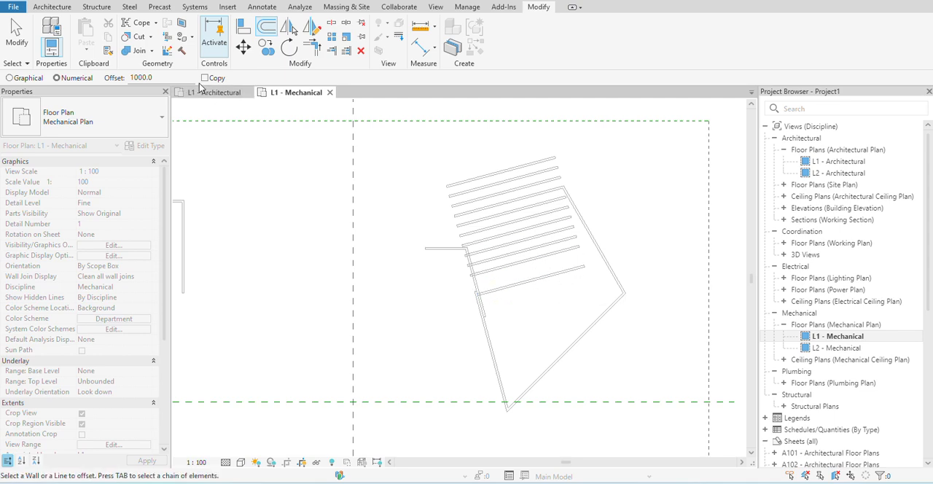
pyautogui.click(555, 285)
pyautogui.click(568, 295)
pyautogui.click(564, 305)
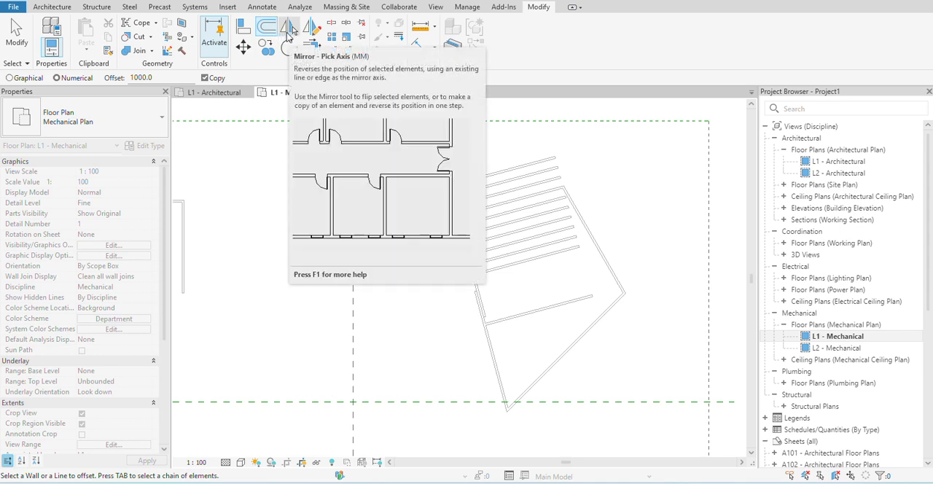
pyautogui.scroll(2, 496, 247)
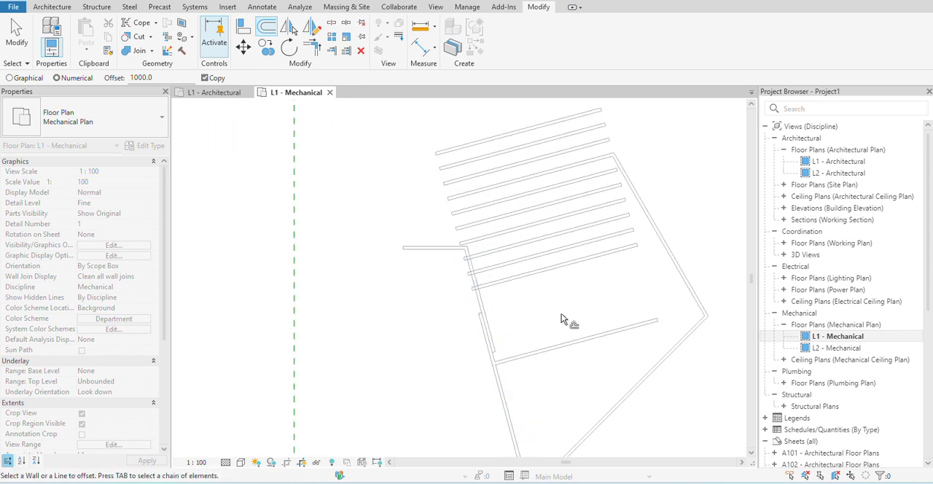
pyautogui.scroll(-3, 415, 387)
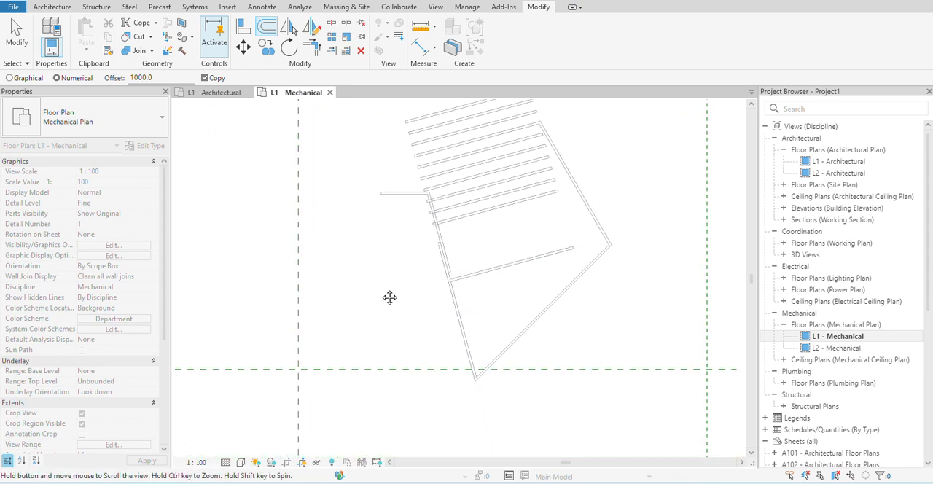
pyautogui.click(288, 29)
pyautogui.scroll(2, 455, 291)
pyautogui.scroll(-2, 480, 268)
pyautogui.press('Escape')
pyautogui.scroll(-2, 486, 267)
pyautogui.moveTo(510, 260); pyautogui.dragTo(461, 257, button='middle')
pyautogui.scroll(-2, 460, 254)
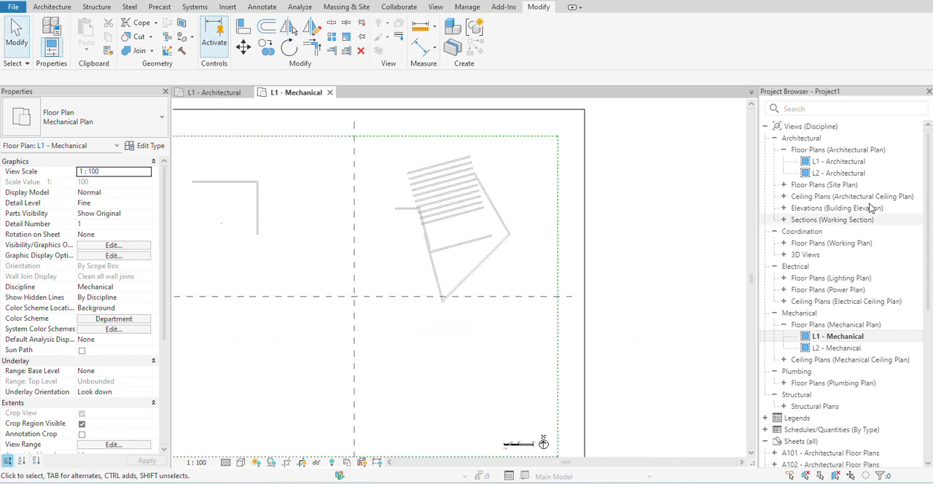
# - Open the L1 - Architectural floor plan and mirror a copy of the detached inner wall across the pentagon's slanted last wall
pyautogui.doubleClick(838, 161)
pyautogui.scroll(1, 648, 217)
pyautogui.moveTo(626, 223); pyautogui.dragTo(474, 201, button='middle')
pyautogui.click(288, 30)
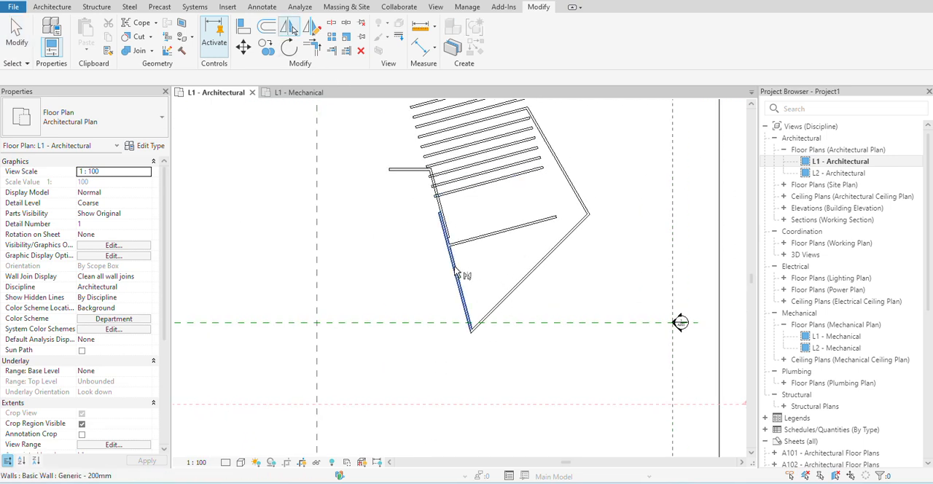
pyautogui.click(468, 246)
pyautogui.press('Return')
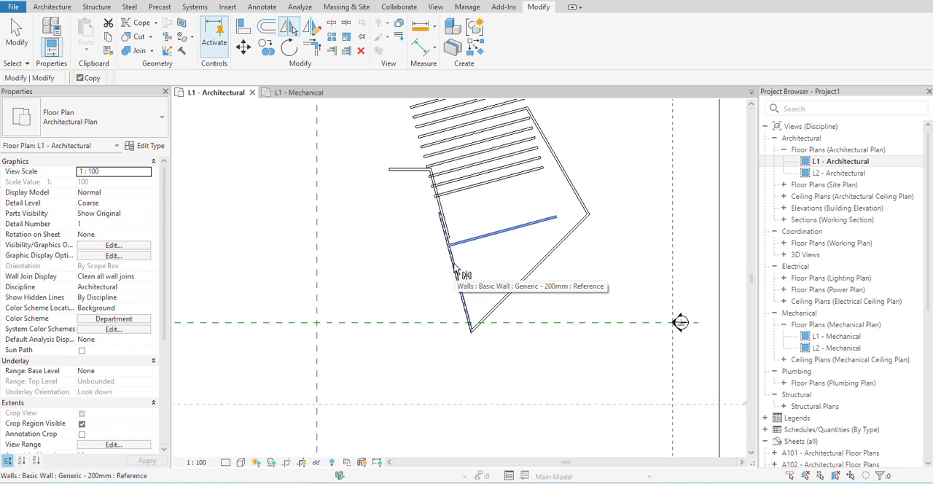
pyautogui.click(455, 268)
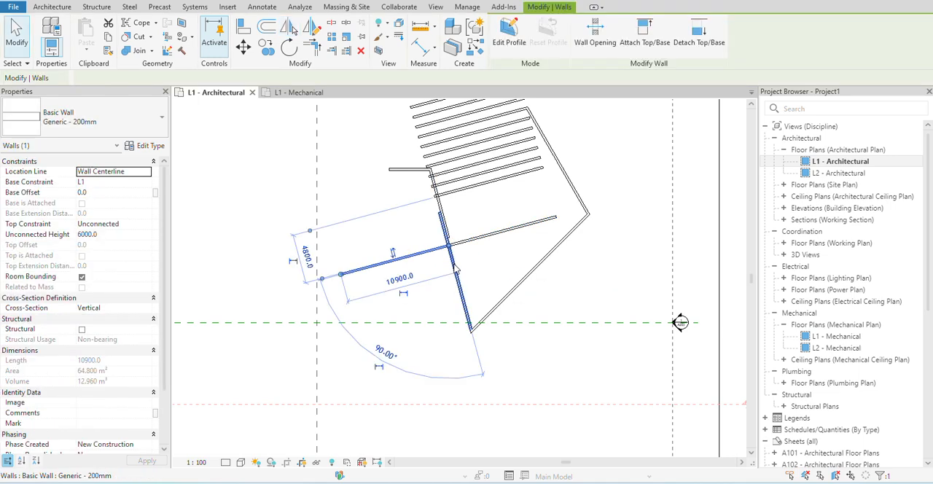
pyautogui.click(370, 241)
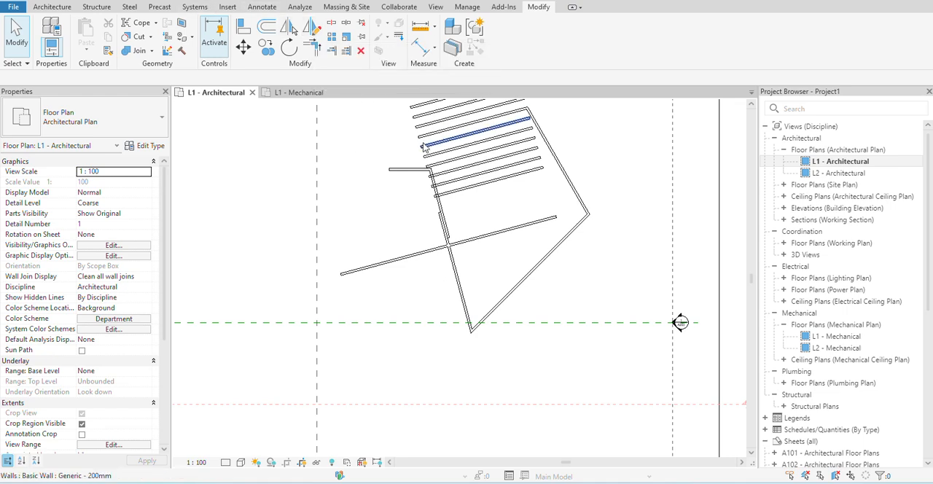
# - Mirror a copy of the outermost parallel wall across a drawn axis perpendicular to it, just beyond the walls' left ends
pyautogui.scroll(-2, 391, 132)
pyautogui.scroll(-2, 475, 232)
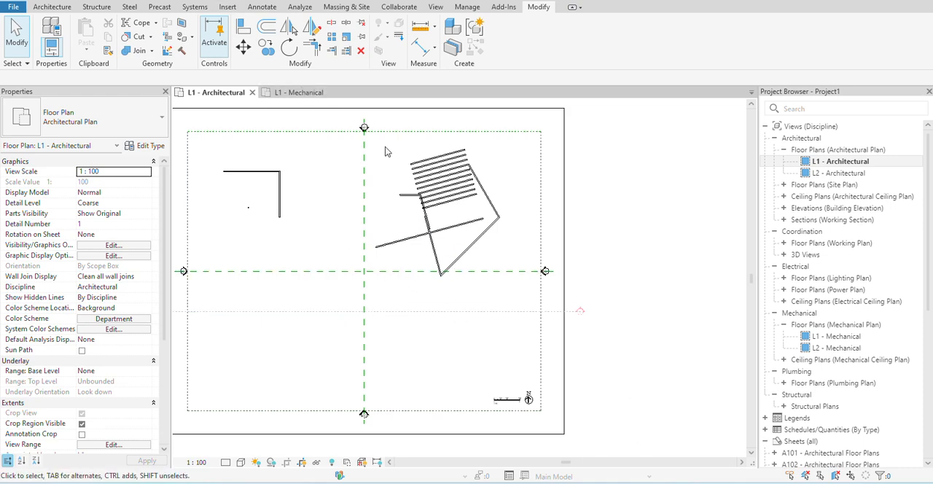
pyautogui.scroll(3, 386, 151)
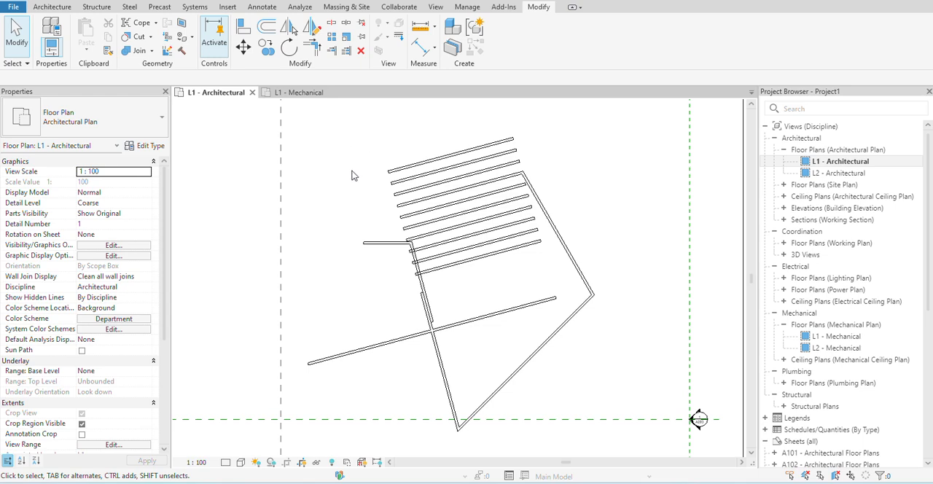
pyautogui.click(312, 28)
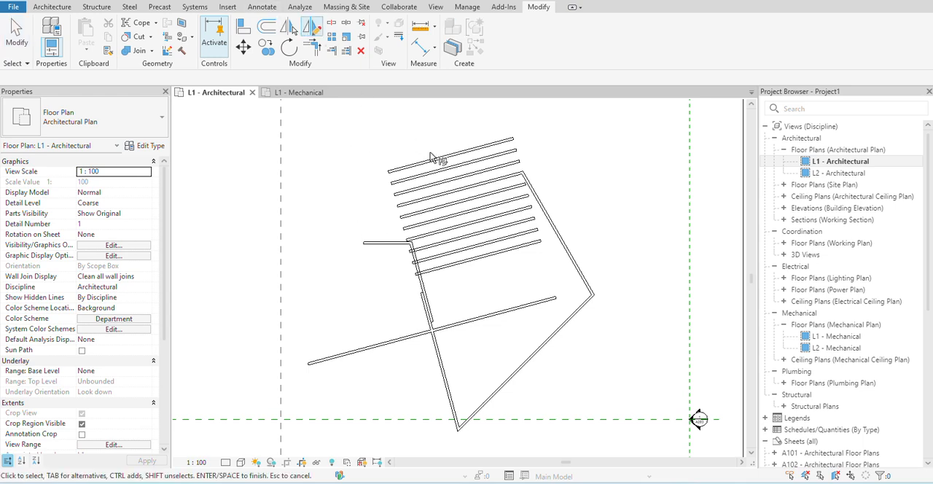
pyautogui.click(441, 158)
pyautogui.press('Return')
pyautogui.click(354, 143)
pyautogui.click(372, 204)
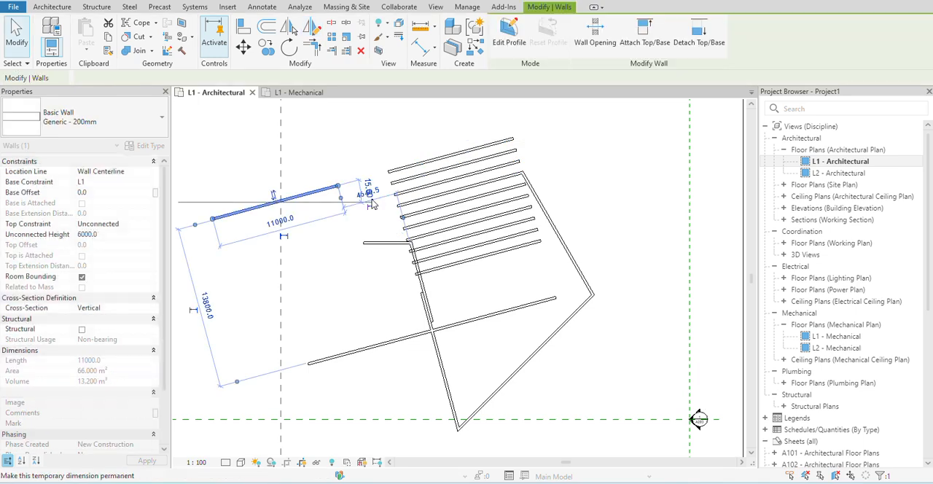
pyautogui.click(334, 150)
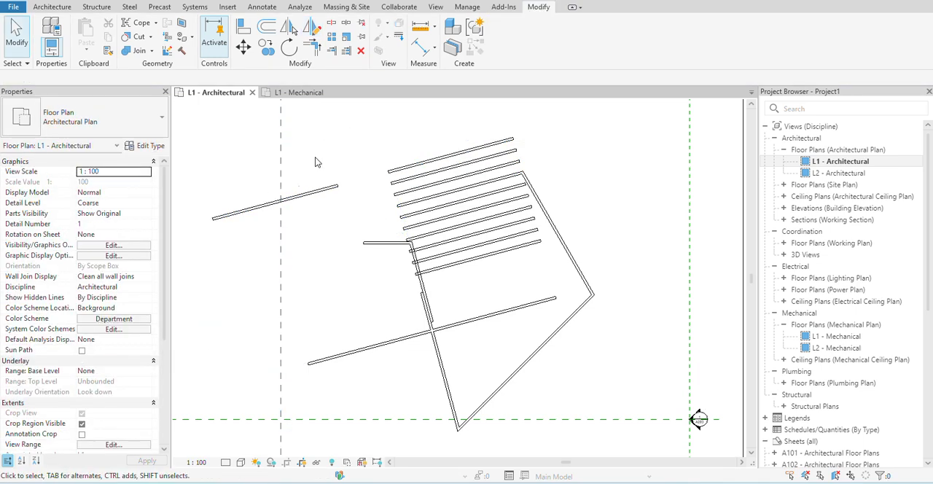
# - Split the outermost parallel wall of the stack into two segments about 5000 mm from its left end
pyautogui.scroll(-3, 313, 198)
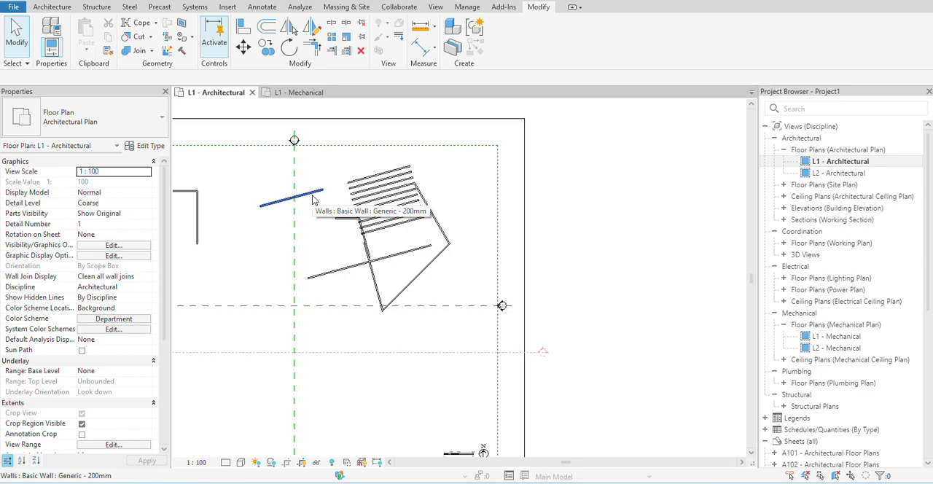
pyautogui.scroll(5, 313, 198)
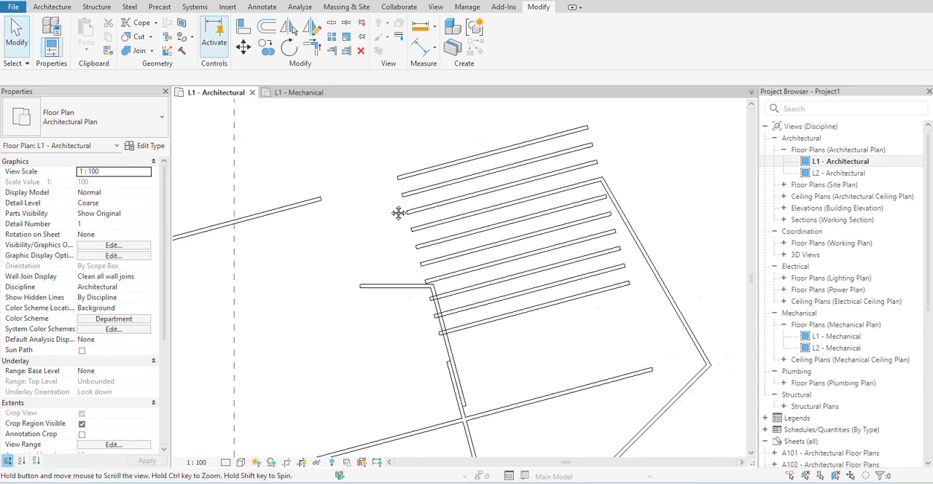
pyautogui.scroll(1, 425, 219)
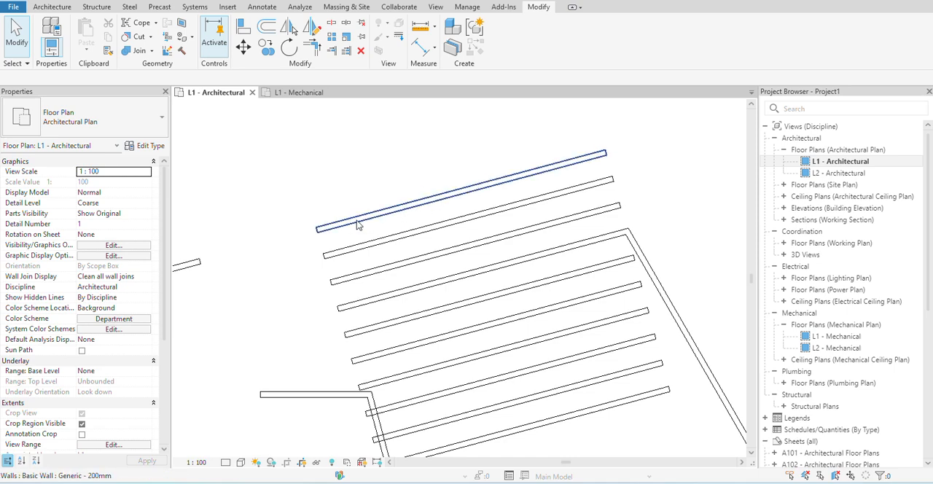
pyautogui.click(330, 25)
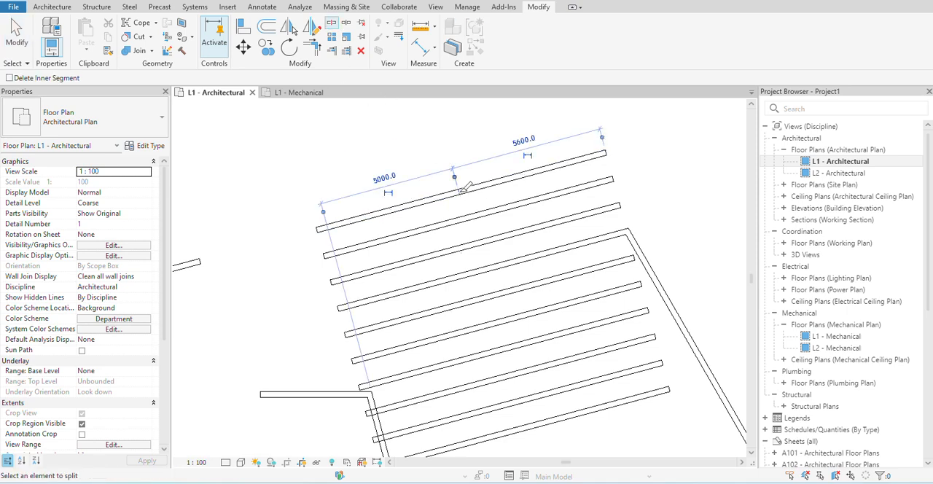
pyautogui.click(458, 193)
pyautogui.press('Escape')
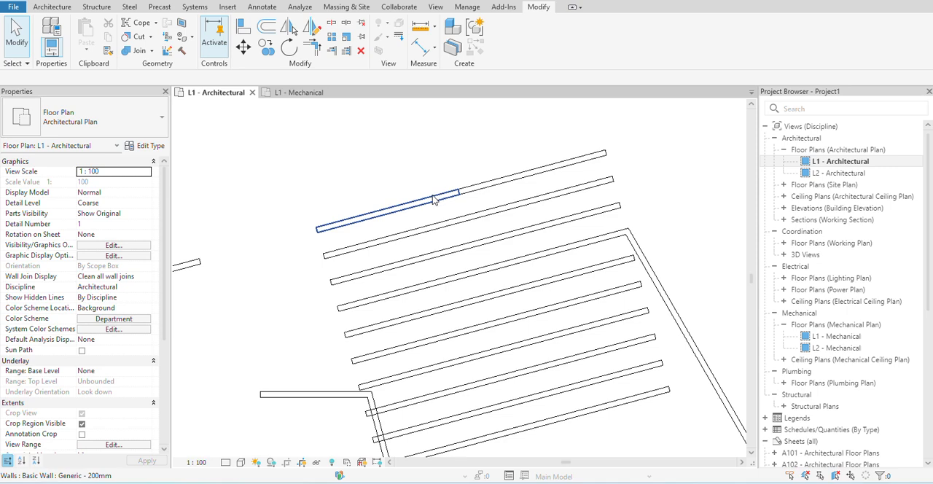
# - Shorten the split wall's left segment to about 3200 mm and its right segment to about 3700 mm, leaving an opening between them
pyautogui.click(454, 195)
pyautogui.moveTo(462, 198); pyautogui.dragTo(401, 209)
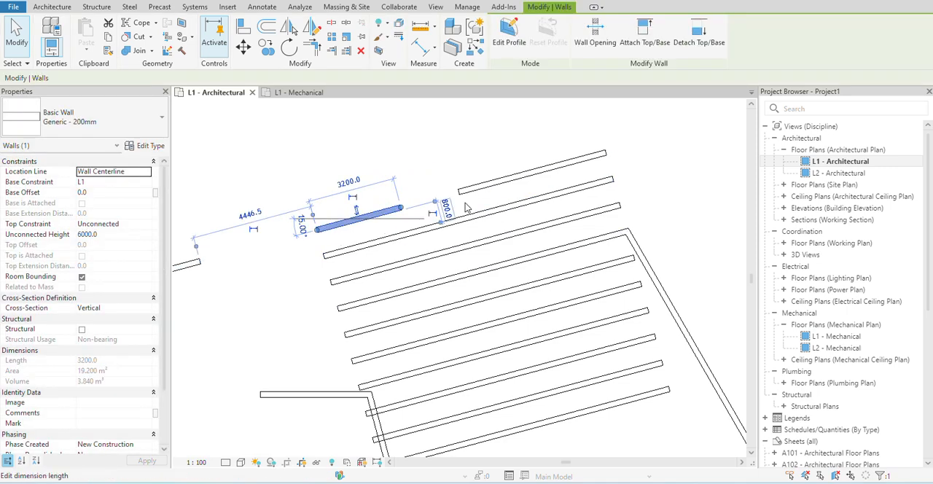
pyautogui.click(494, 181)
pyautogui.moveTo(458, 194); pyautogui.dragTo(508, 177)
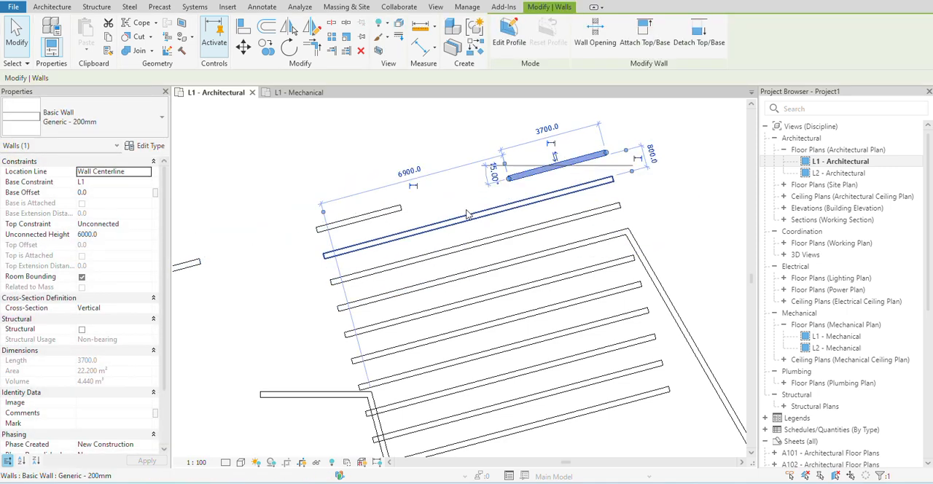
# - Split the 3200 mm segment with a 25 mm joint gap, and shift the gap so the right piece is about 1320 mm long
pyautogui.click(345, 27)
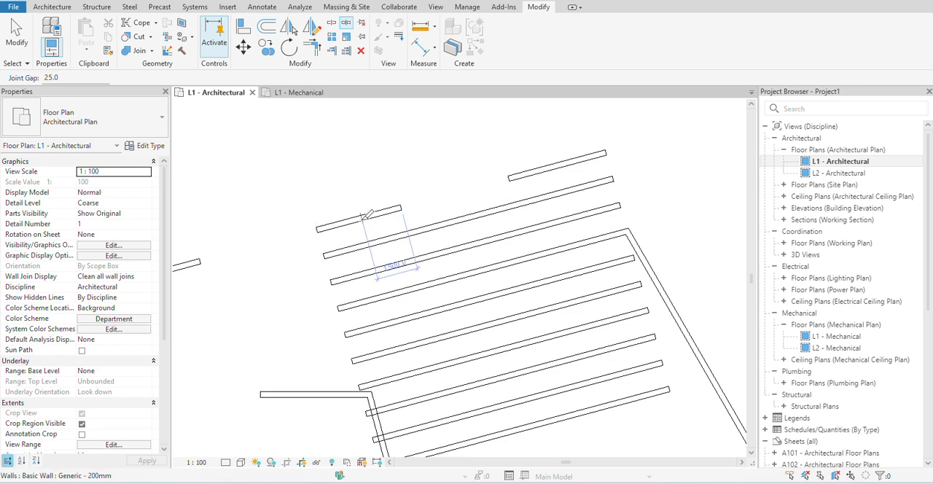
pyautogui.scroll(4, 370, 213)
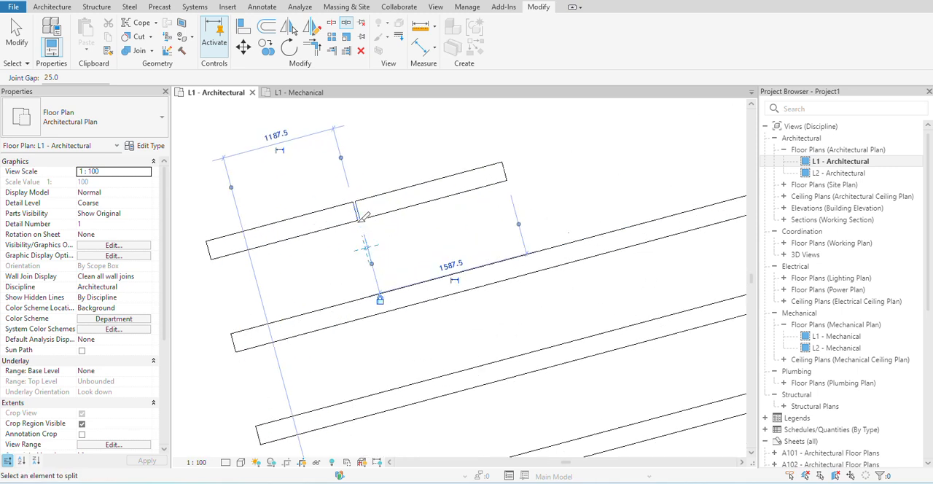
pyautogui.press('Escape')
pyautogui.click(371, 213)
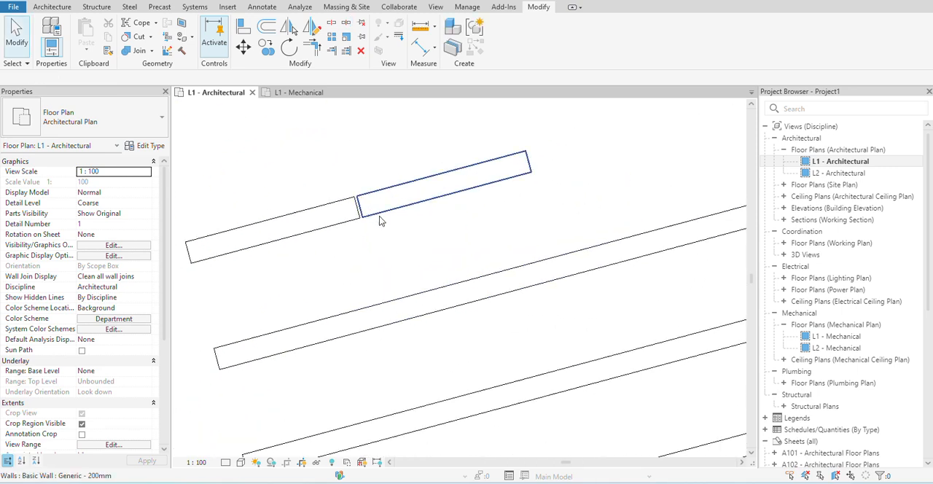
pyautogui.moveTo(357, 206); pyautogui.dragTo(389, 198)
pyautogui.scroll(-3, 395, 227)
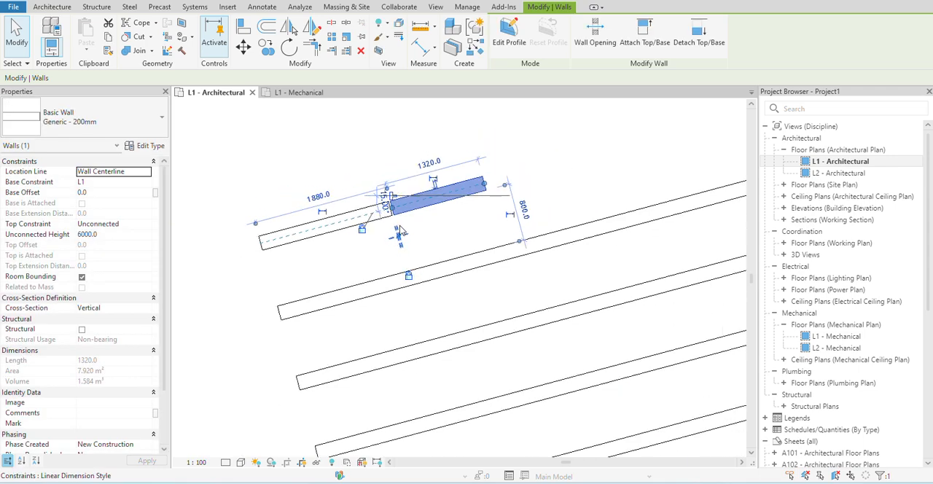
pyautogui.click(462, 219)
pyautogui.scroll(-2, 379, 175)
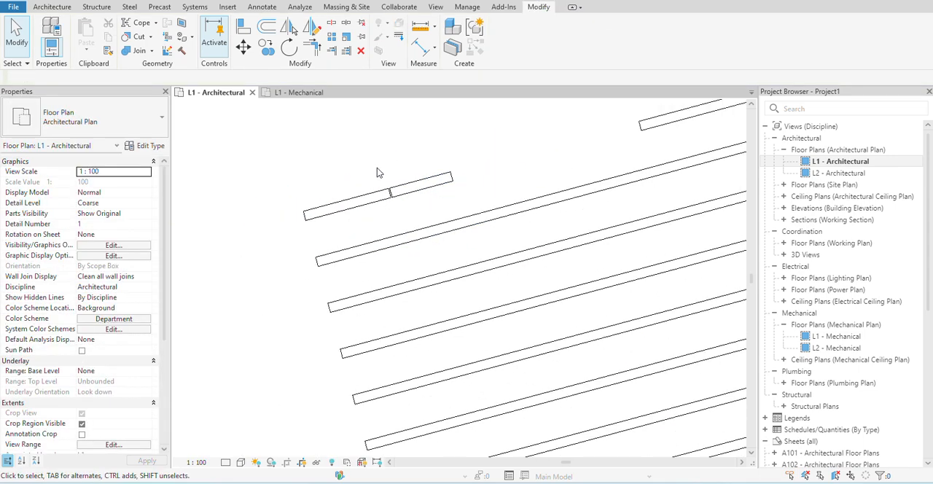
# - Move the gapped wall pieces outward, perpendicular to their length, to about 2700 mm from the nearest parallel wall
pyautogui.click(244, 47)
pyautogui.scroll(-2, 412, 219)
pyautogui.click(387, 210)
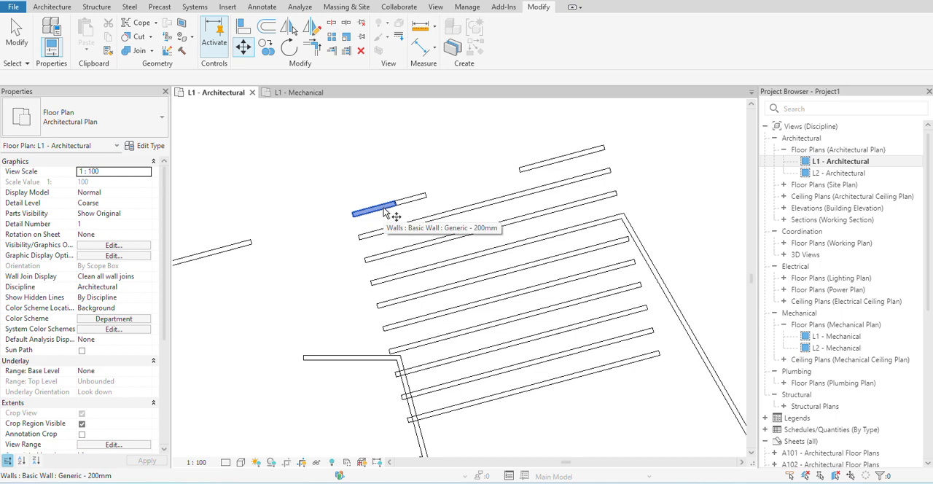
pyautogui.rightClick(387, 211)
pyautogui.click(419, 212)
pyautogui.click(381, 213)
pyautogui.click(360, 165)
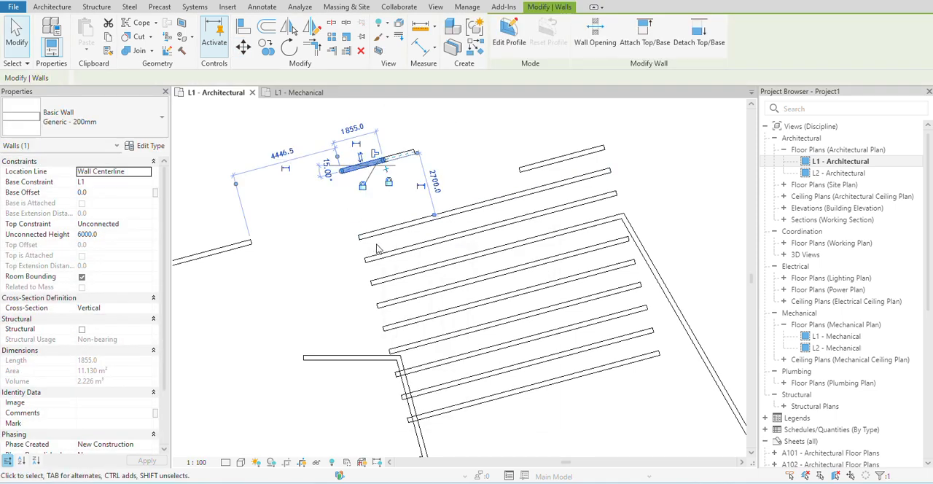
pyautogui.click(365, 212)
# - Copy the 3700 mm wall segment horizontally to the left, placing the copy between it and the gapped wall pieces
pyautogui.click(265, 48)
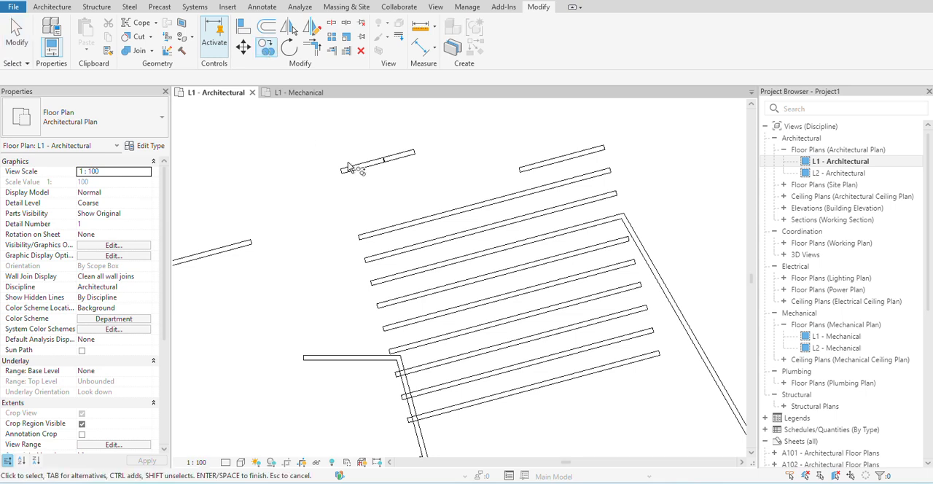
pyautogui.click(535, 167)
pyautogui.rightClick(537, 173)
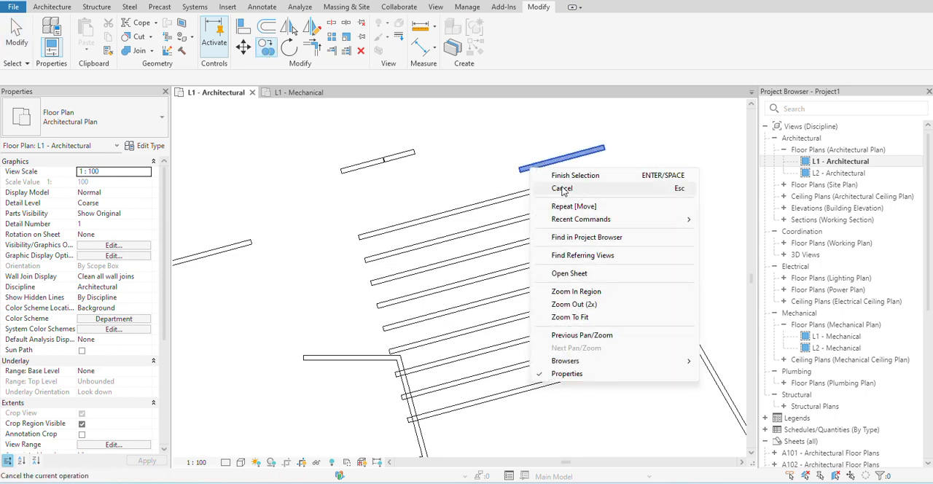
pyautogui.click(575, 176)
pyautogui.click(537, 172)
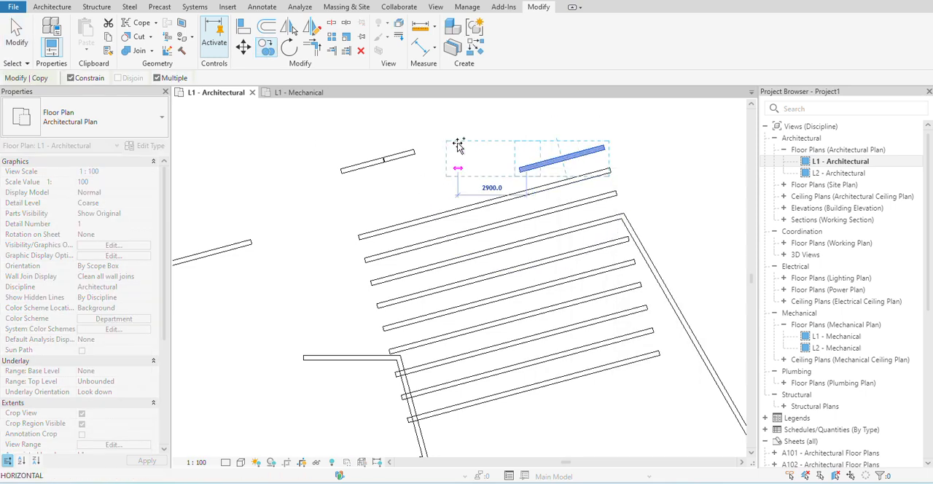
pyautogui.click(419, 168)
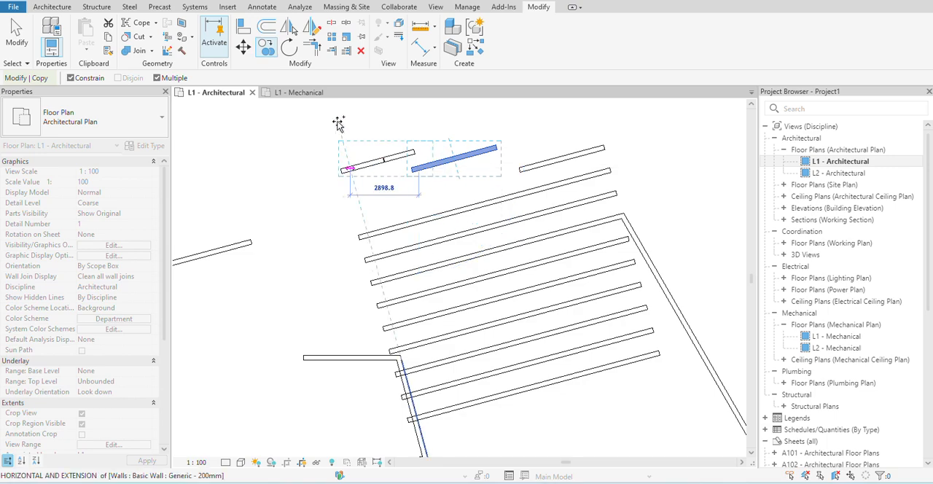
# - Rotate the copied 3700 mm wall segment about its centre until it stands vertical in the plan
pyautogui.click(289, 50)
pyautogui.scroll(-3, 375, 177)
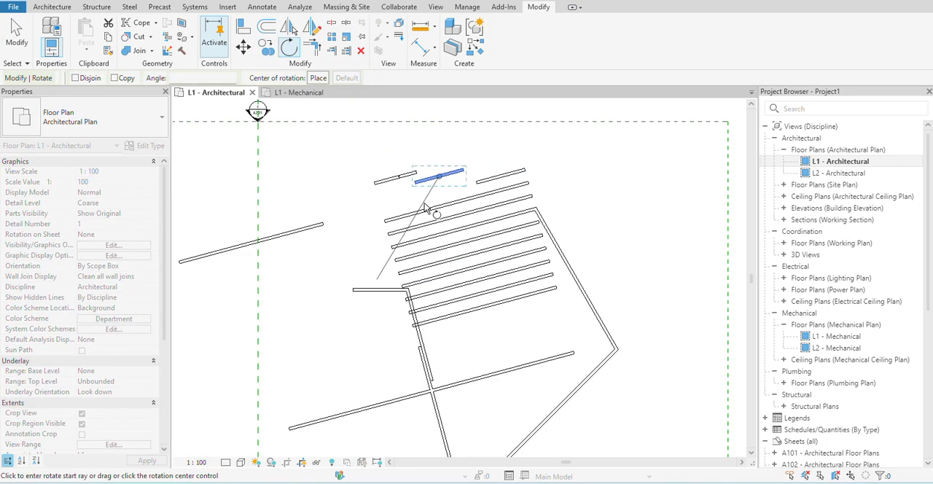
pyautogui.scroll(5, 470, 172)
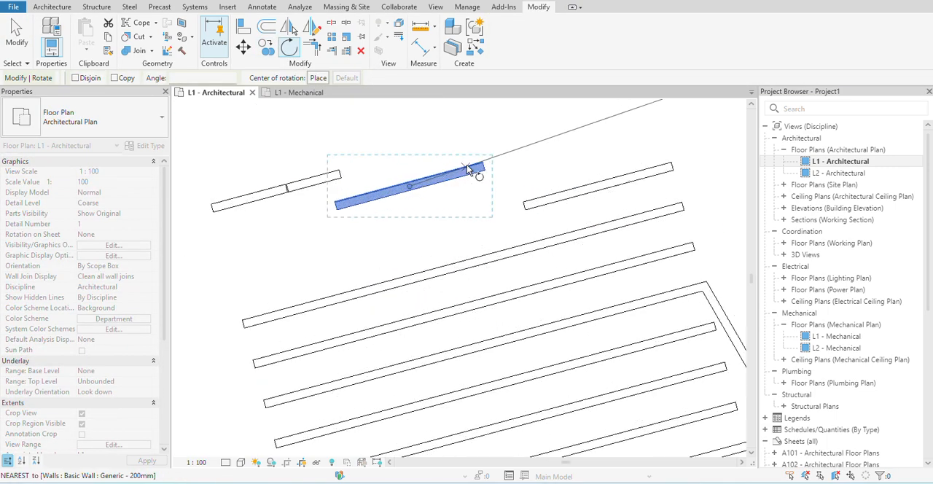
pyautogui.click(501, 167)
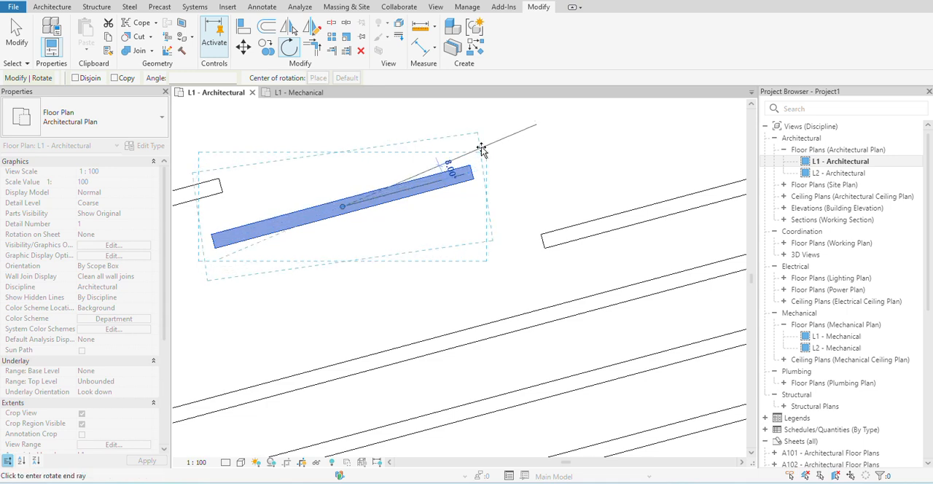
pyautogui.click(342, 122)
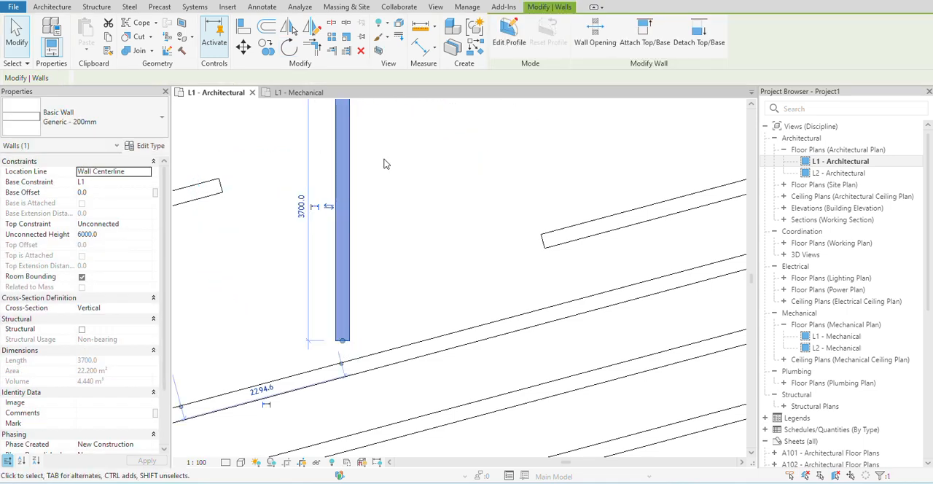
pyautogui.scroll(-2, 421, 184)
pyautogui.click(411, 192)
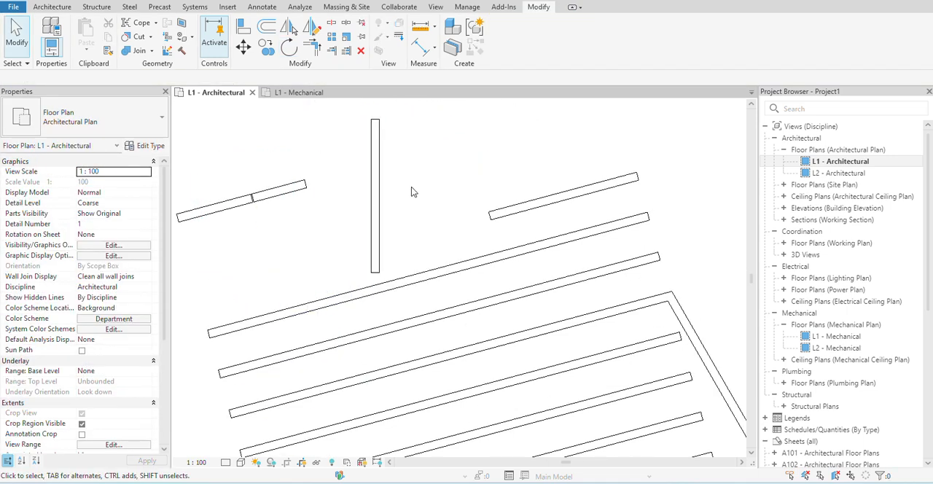
# - Rotate the vertical 3700 mm wall 90° about its centre so it lies horizontal
pyautogui.click(371, 183)
pyautogui.press('r')
pyautogui.press('o')
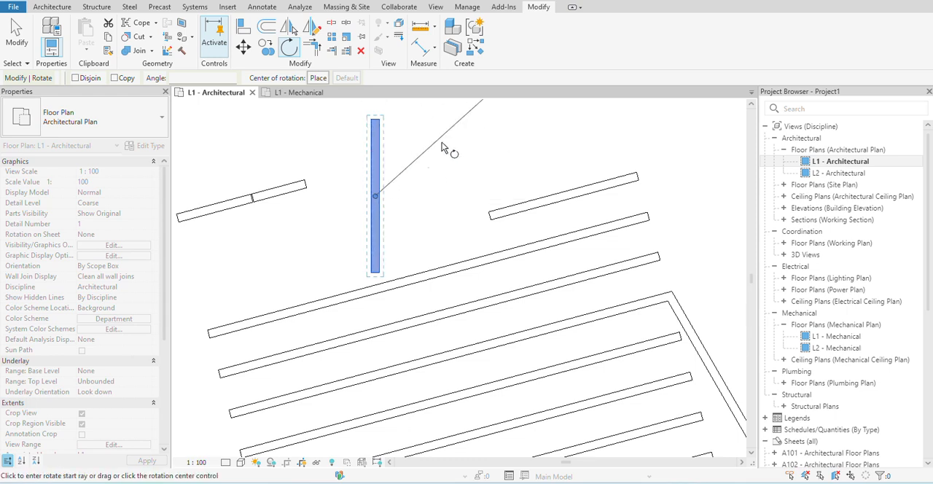
pyautogui.click(458, 197)
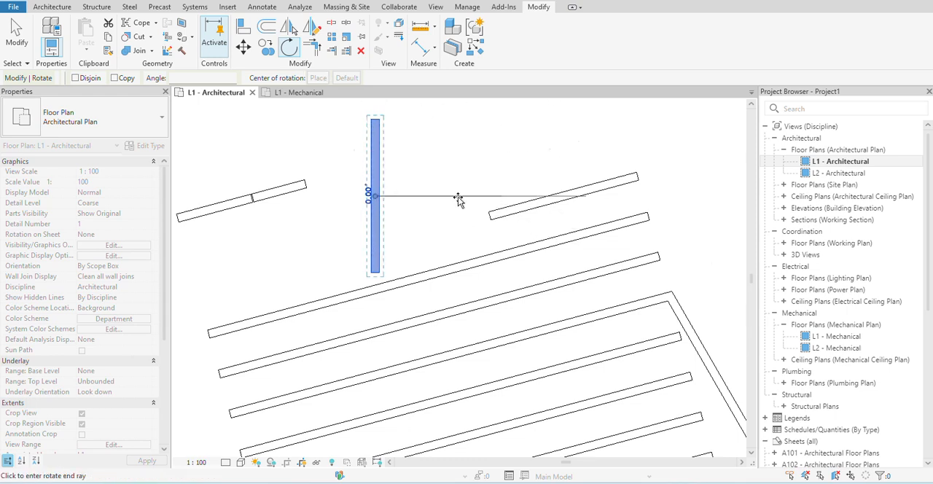
pyautogui.click(375, 119)
pyautogui.press('Escape')
# - Rotate the horizontal 3700 mm wall 90° about its centre until it stands vertical again
pyautogui.click(386, 200)
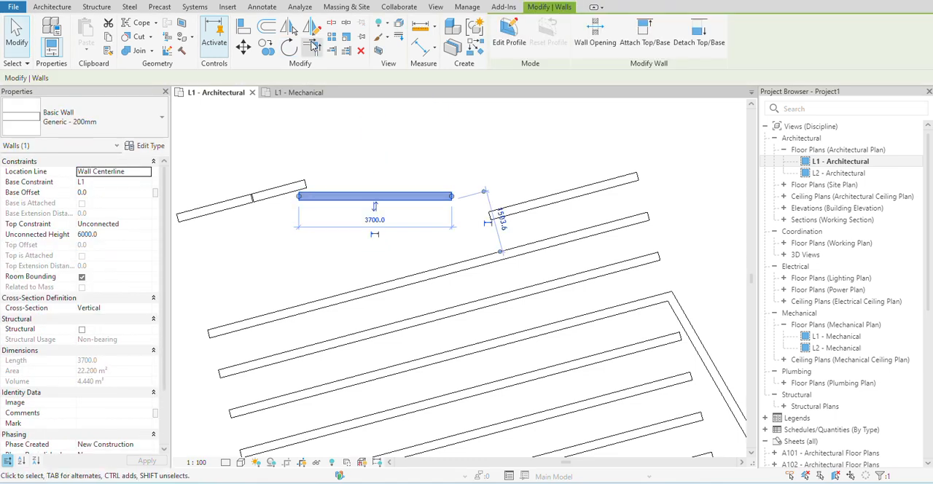
pyautogui.click(288, 48)
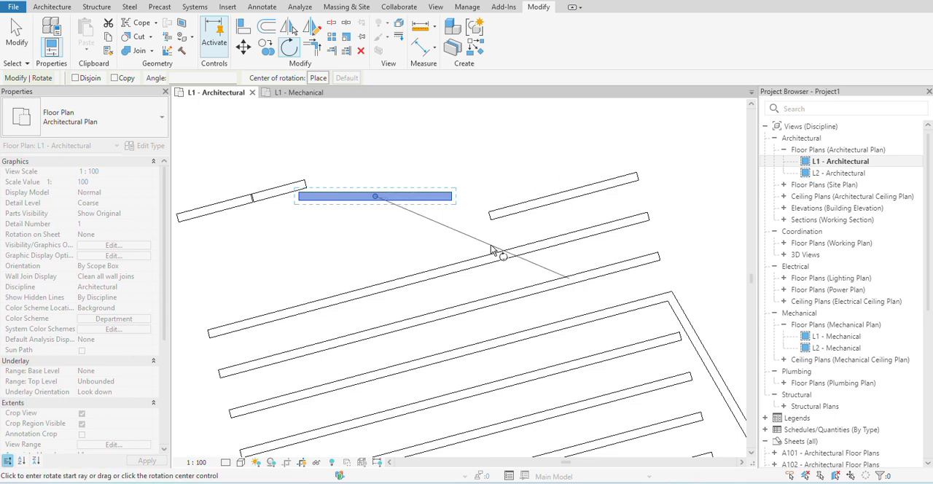
pyautogui.click(376, 253)
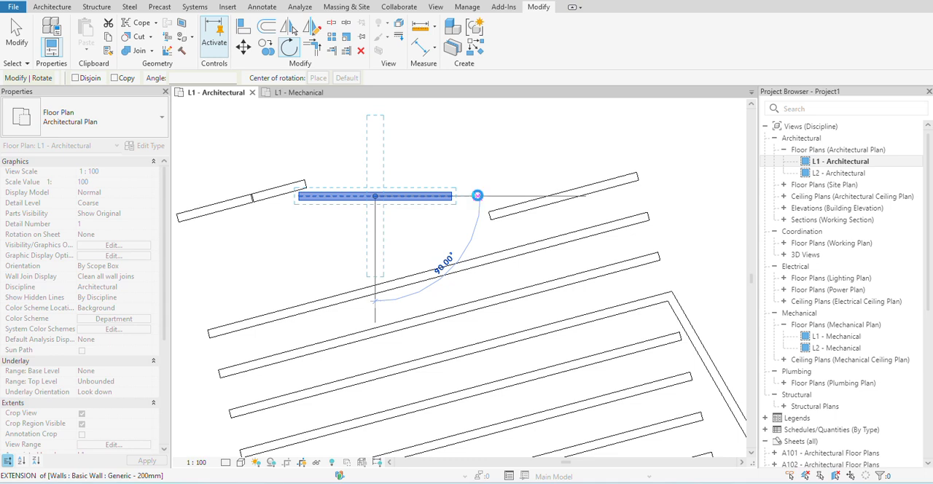
pyautogui.click(477, 195)
pyautogui.click(387, 193)
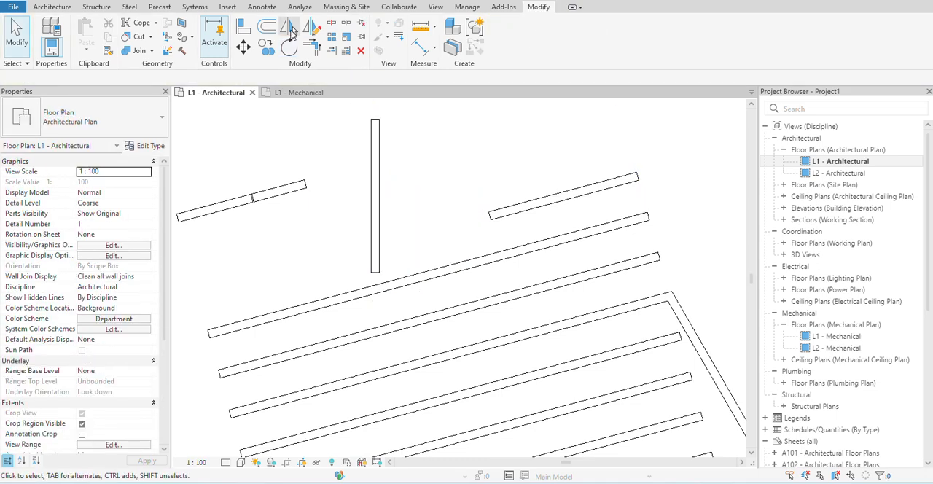
# - Rotate the vertical wall about its upper right corner, using a relocated centre of rotation, until it extends horizontally to the right
pyautogui.click(289, 46)
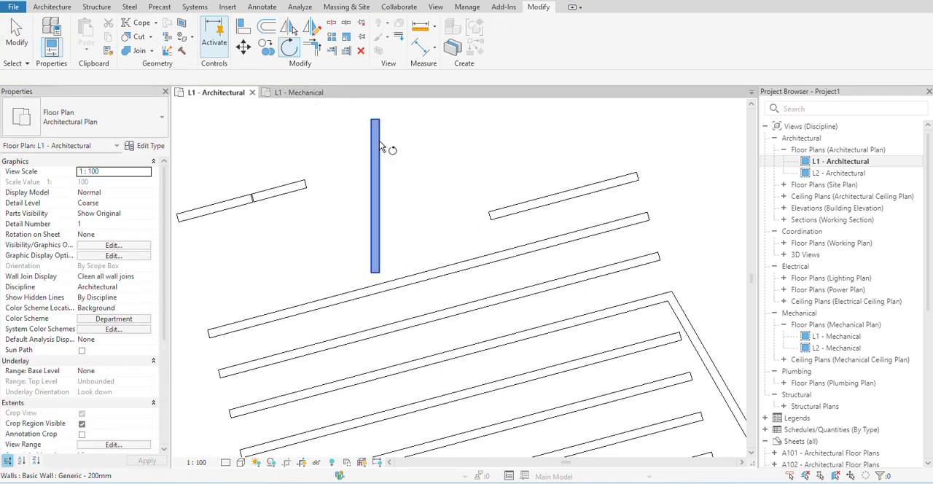
pyautogui.scroll(-3, 379, 154)
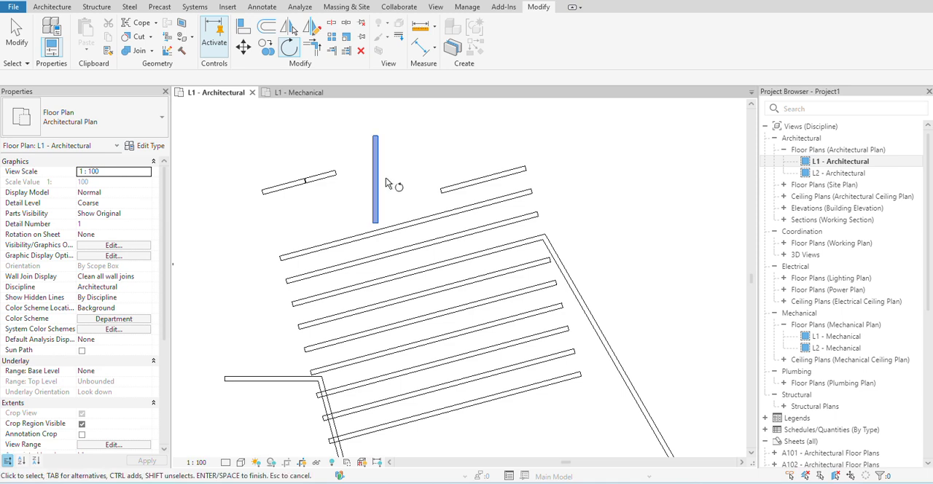
pyautogui.click(382, 172)
pyautogui.press('Return')
pyautogui.click(317, 78)
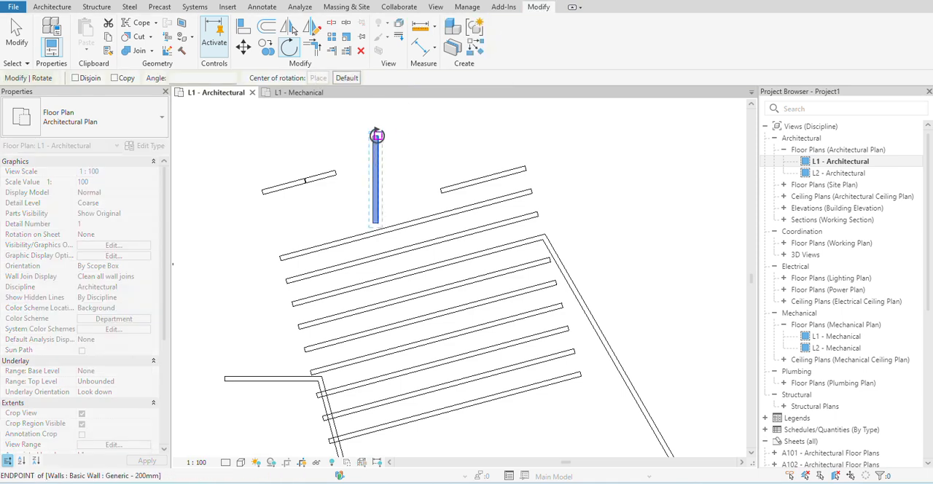
pyautogui.scroll(2, 379, 148)
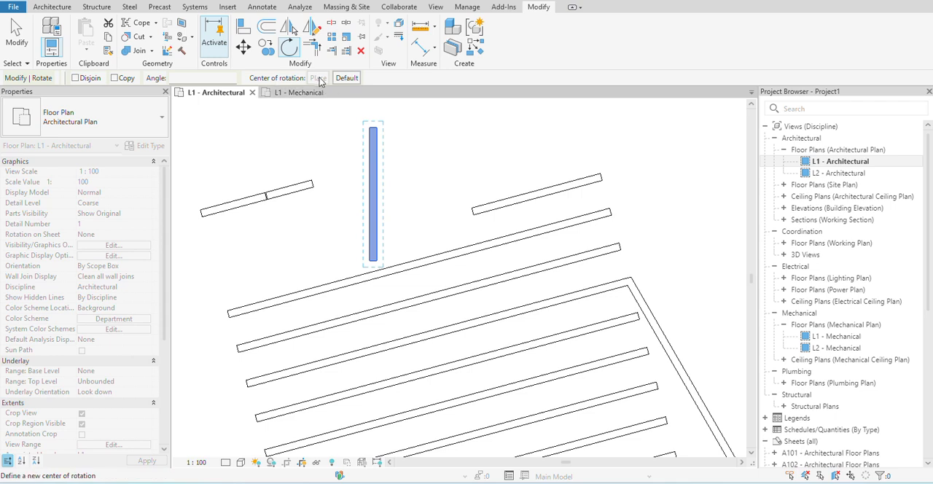
pyautogui.click(375, 129)
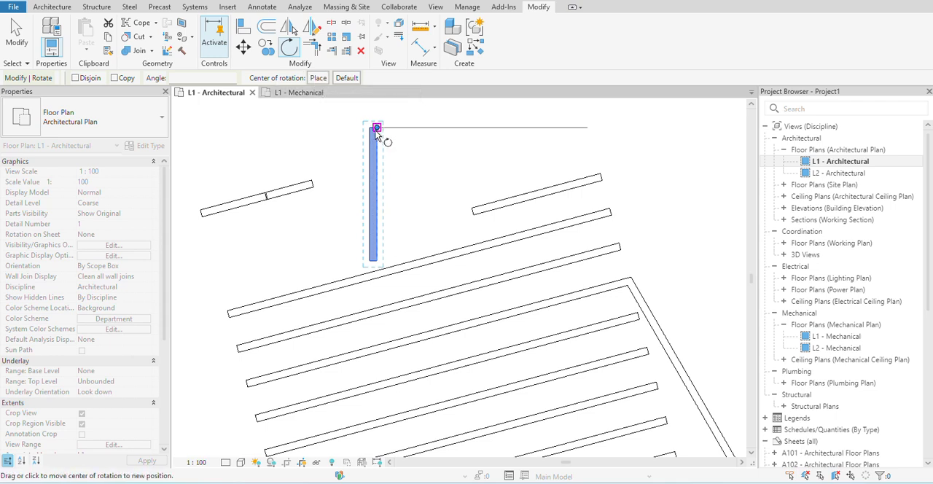
pyautogui.scroll(2, 380, 266)
pyautogui.click(374, 260)
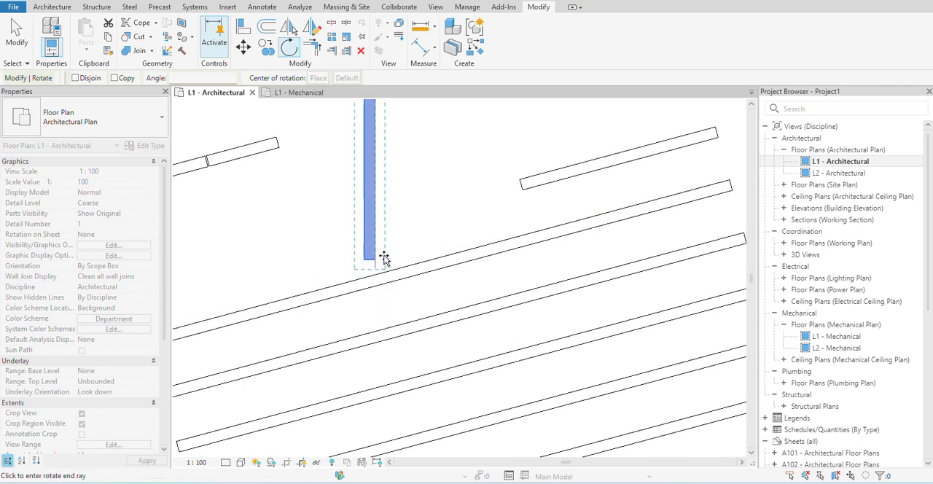
pyautogui.scroll(-1, 443, 230)
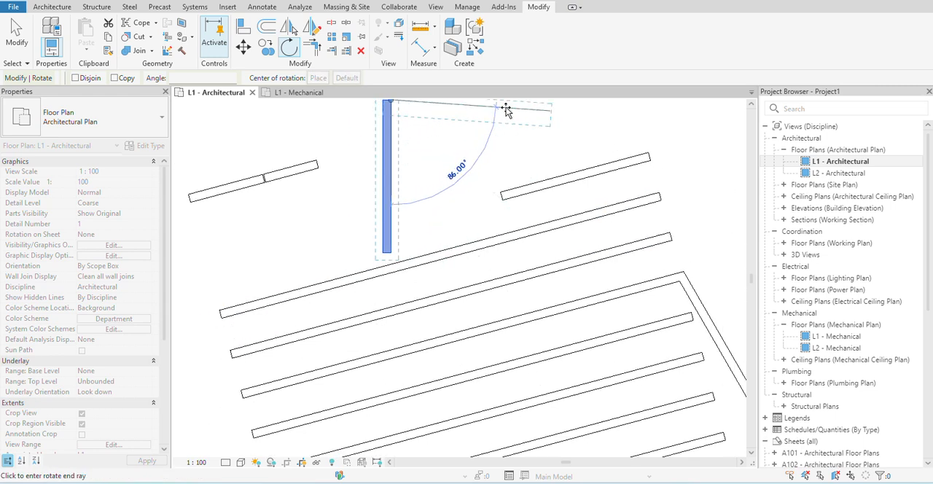
pyautogui.moveTo(506, 109); pyautogui.dragTo(485, 163, button='middle')
pyautogui.click(493, 161)
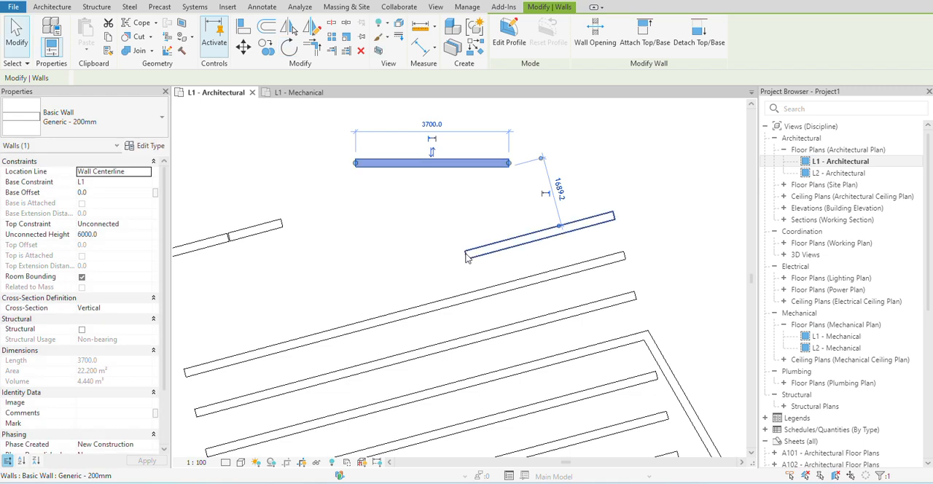
pyautogui.press('Escape')
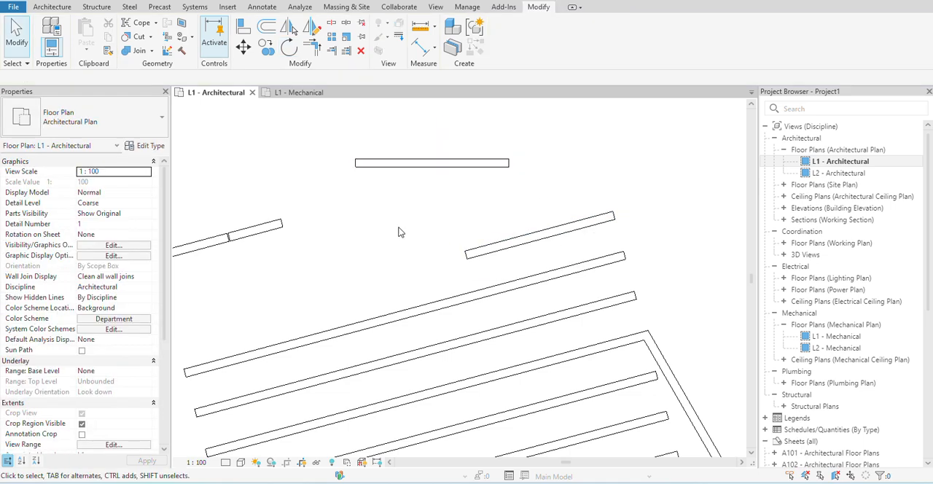
# - Trim the slanted wall into corners with the upper two of the three parallel walls it crosses, using Trim/Extend to Corner
pyautogui.scroll(-2, 398, 229)
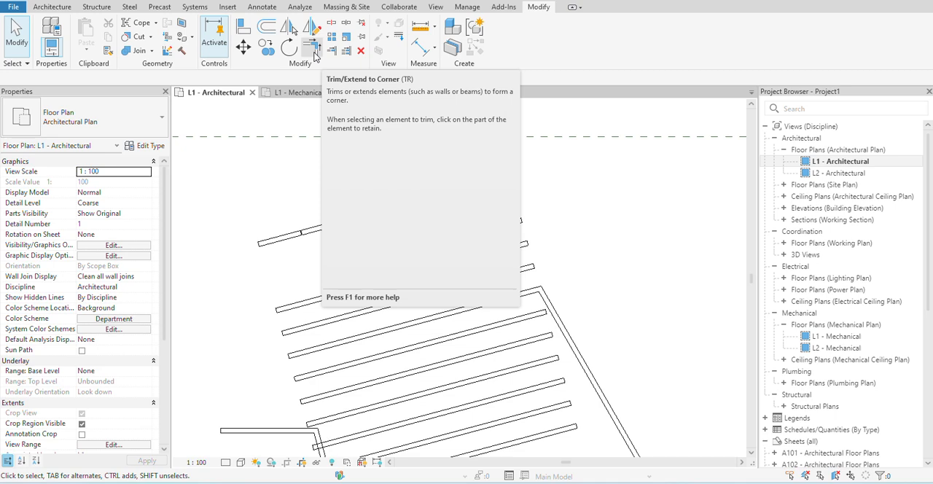
pyautogui.moveTo(349, 417); pyautogui.dragTo(322, 294, button='middle')
pyautogui.scroll(4, 321, 294)
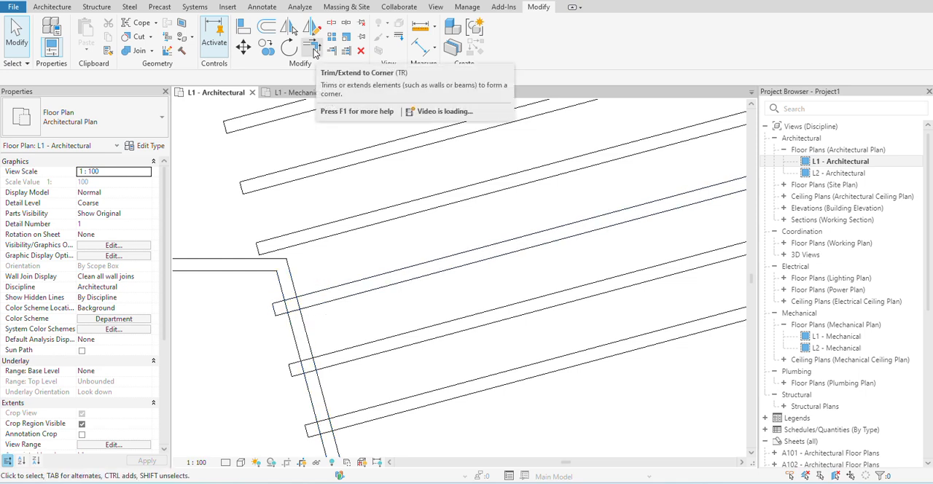
pyautogui.click(315, 51)
pyautogui.click(324, 299)
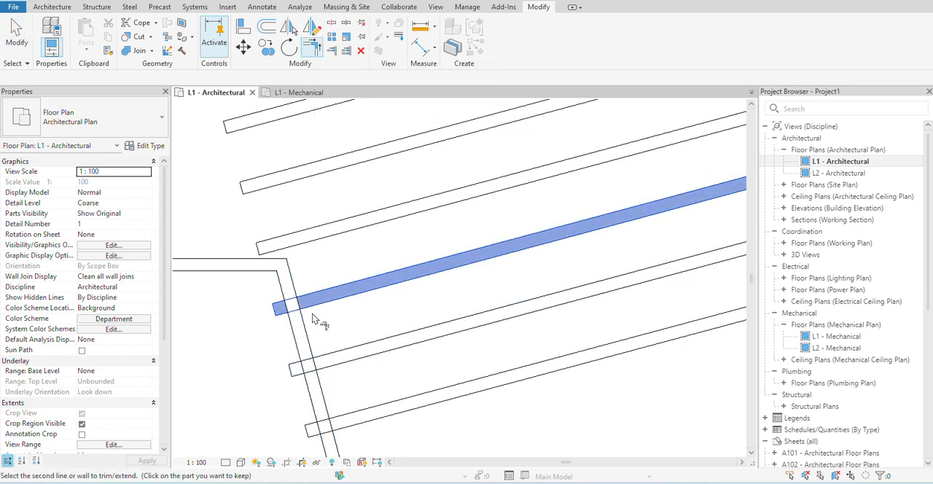
pyautogui.click(303, 343)
pyautogui.click(304, 339)
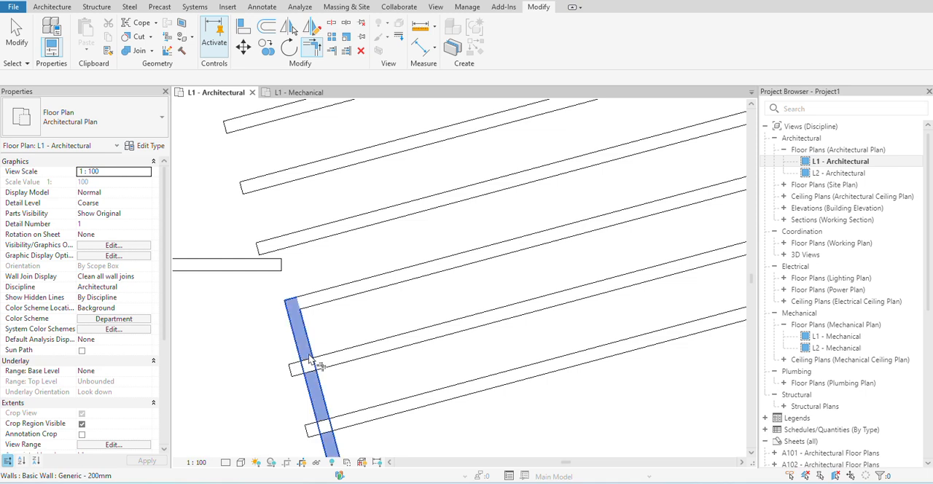
pyautogui.click(344, 364)
pyautogui.scroll(-5, 356, 350)
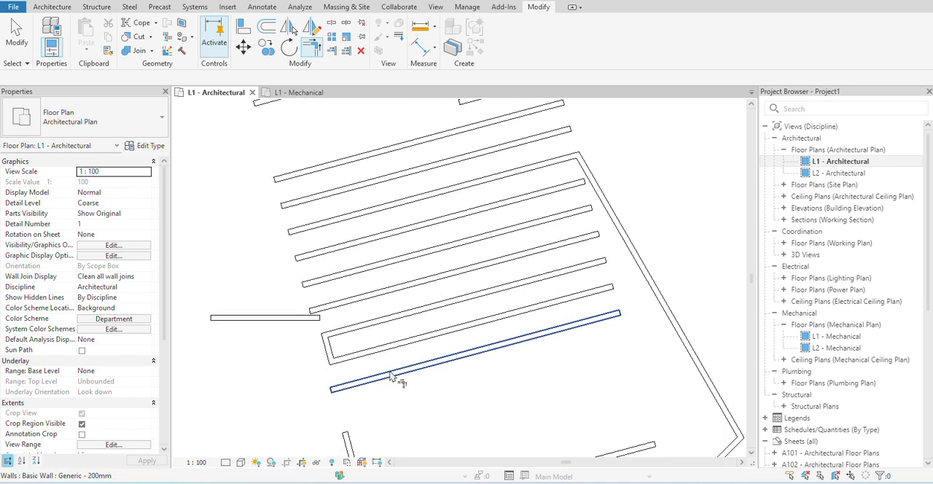
# - Trim the lower end of the remaining short slanted wall to the long wall below it with Trim/Extend to Corner
pyautogui.moveTo(361, 340); pyautogui.dragTo(324, 277, button='middle')
pyautogui.click(309, 379)
pyautogui.click(332, 383)
pyautogui.click(309, 380)
pyautogui.click(328, 386)
pyautogui.click(304, 379)
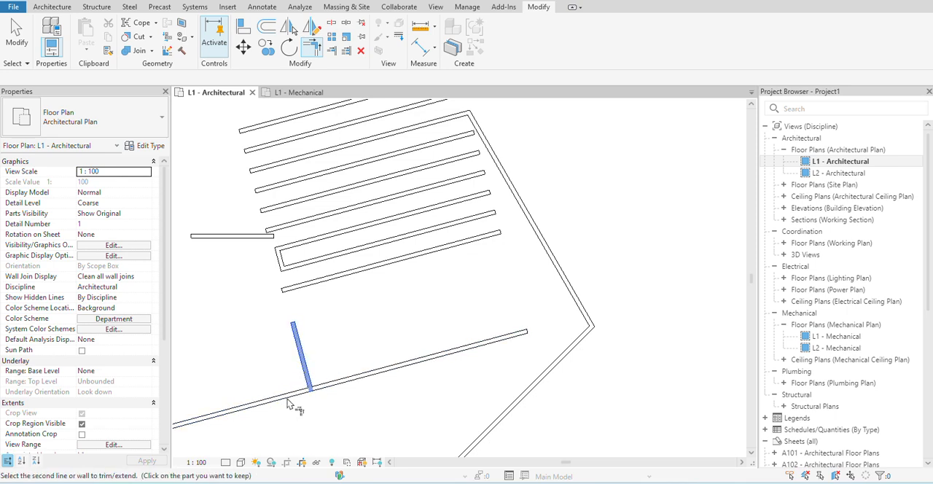
pyautogui.scroll(5, 294, 400)
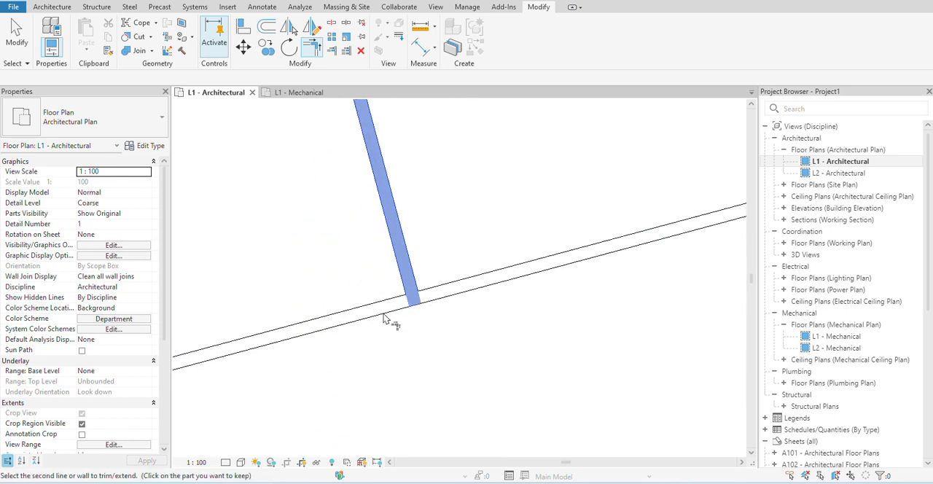
pyautogui.click(383, 301)
pyautogui.scroll(-6, 416, 313)
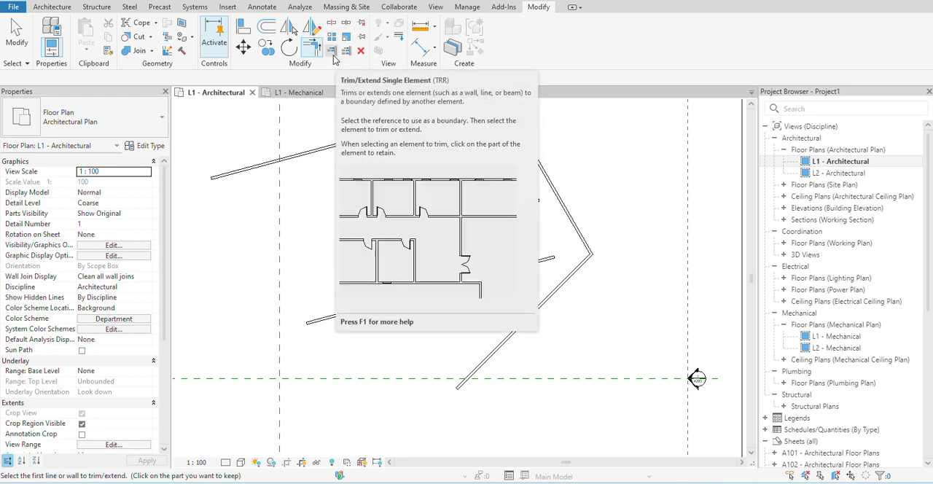
# - Extend the short slanted wall downward to the diagonal wall at the plan's lower right with Trim/Extend Single Element
pyautogui.click(332, 51)
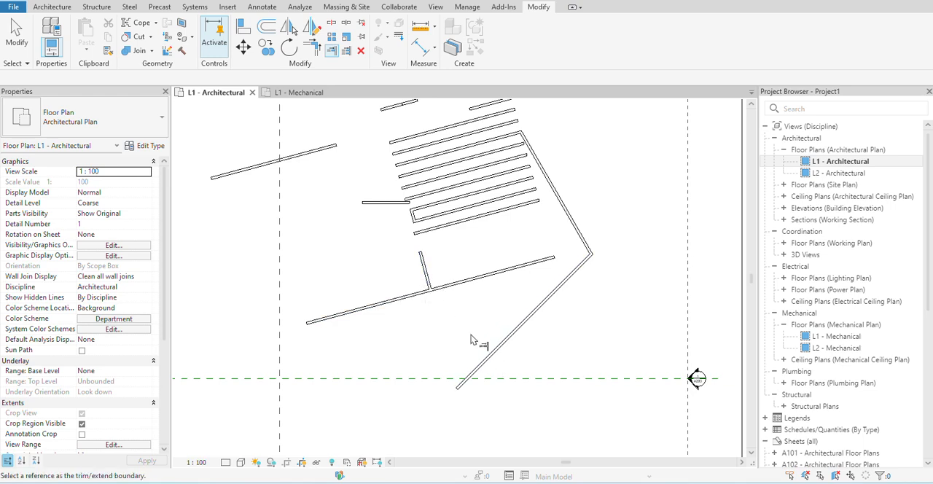
pyautogui.click(495, 355)
pyautogui.click(429, 286)
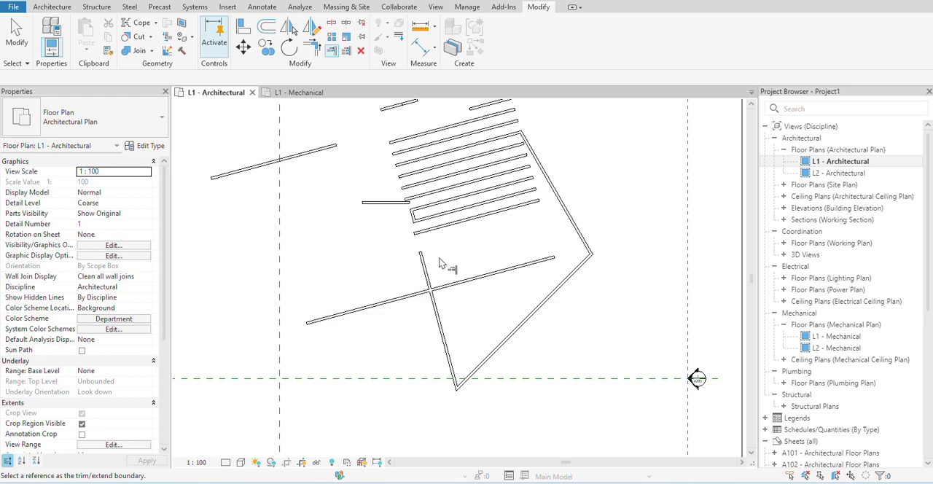
# - Extend the upper end of the slanted wall to the lowest parallel wall, and on to the short horizontal wall
pyautogui.click(420, 238)
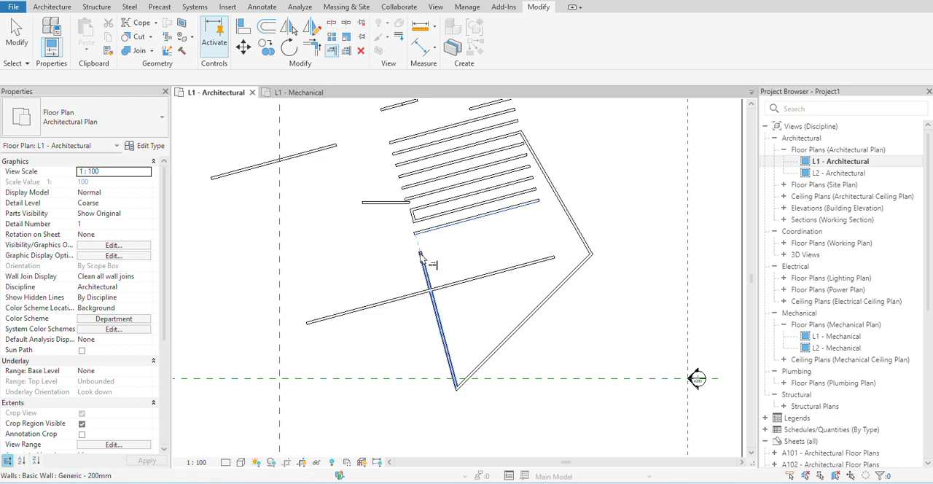
pyautogui.click(421, 254)
pyautogui.scroll(4, 423, 255)
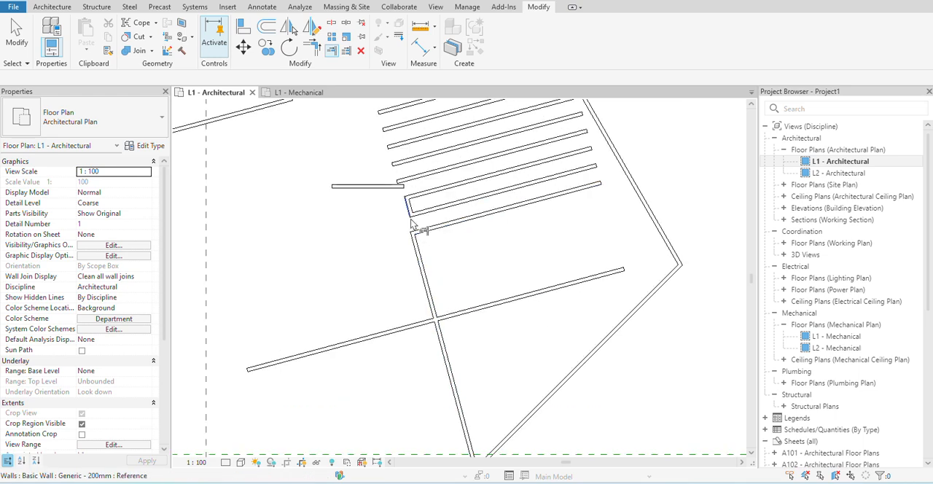
pyautogui.click(398, 180)
pyautogui.click(424, 263)
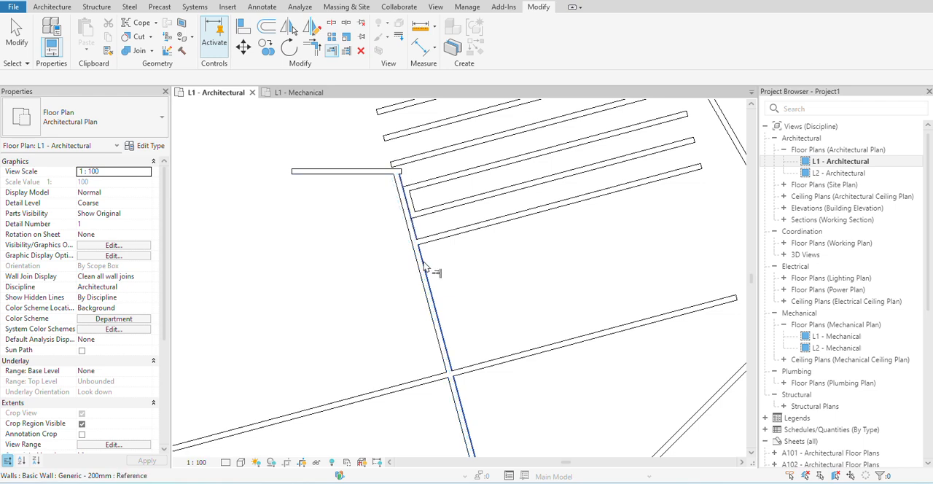
# - Extend the slanted wall further up to the second parallel wall above the short horizontal wall
pyautogui.moveTo(425, 253); pyautogui.dragTo(418, 296, button='middle')
pyautogui.scroll(1, 411, 209)
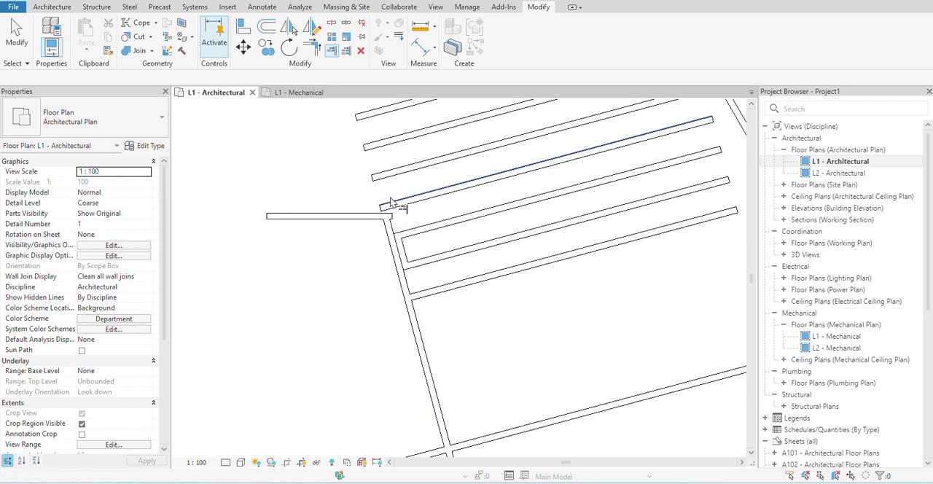
pyautogui.click(382, 185)
pyautogui.click(396, 240)
pyautogui.scroll(-1, 389, 314)
pyautogui.scroll(-3, 389, 317)
pyautogui.scroll(2, 393, 335)
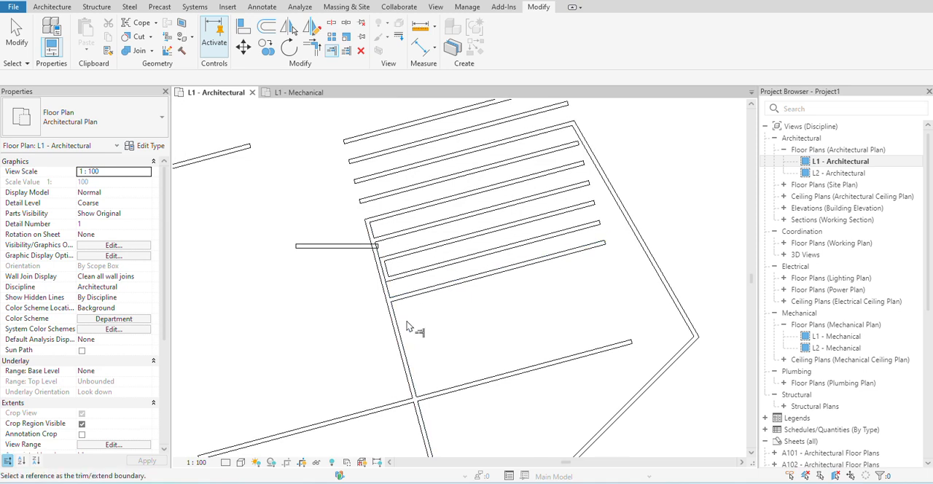
# - Trim the slanted wall at the long wall it crosses, keeping the part above that wall
pyautogui.scroll(2, 405, 355)
pyautogui.scroll(-1, 415, 407)
pyautogui.moveTo(416, 408); pyautogui.dragTo(401, 283, button='middle')
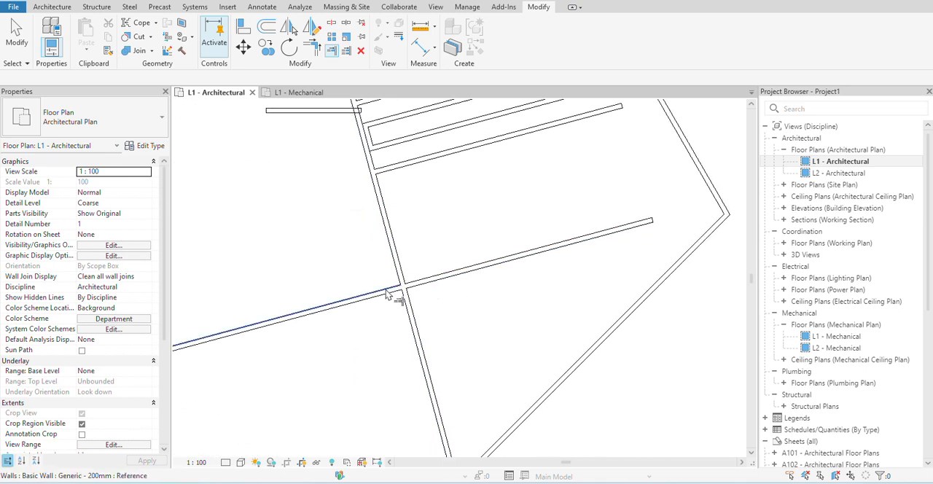
pyautogui.click(423, 283)
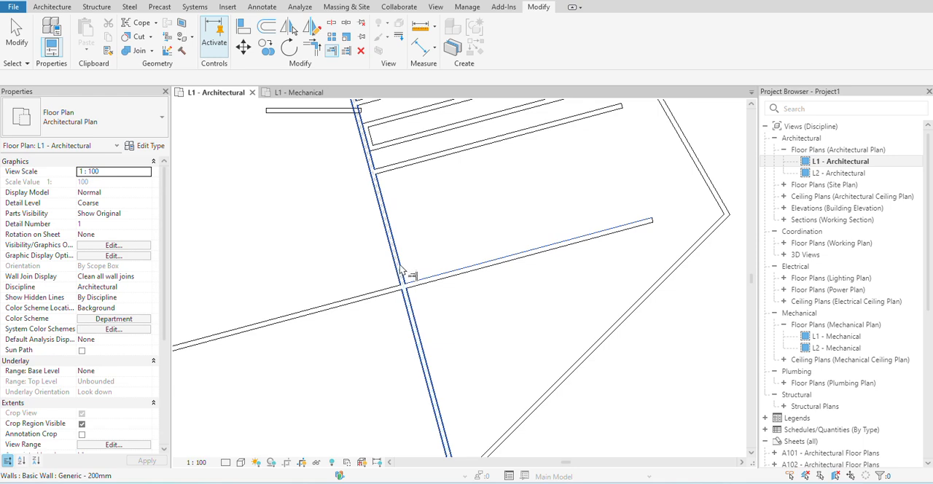
pyautogui.click(397, 260)
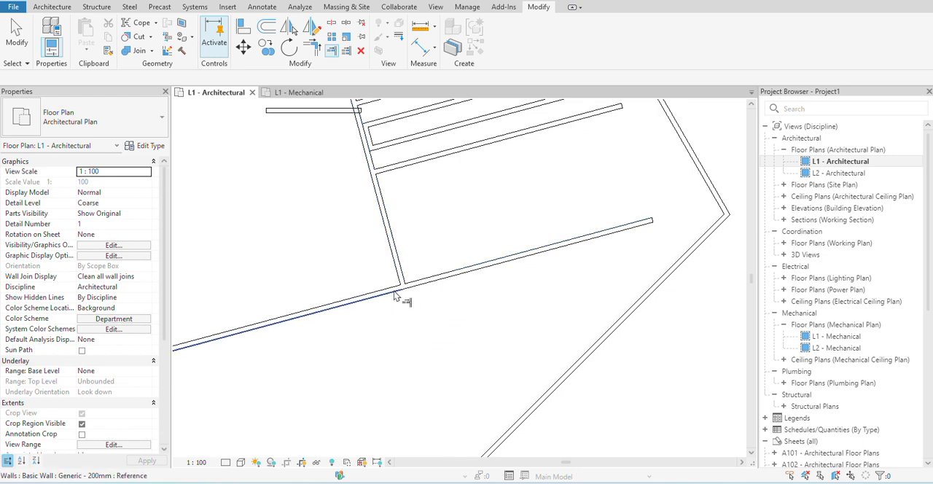
# - Extend the six lower parallel walls to the slanted wall on their right with Trim/Extend Multiple Elements
pyautogui.scroll(-4, 595, 339)
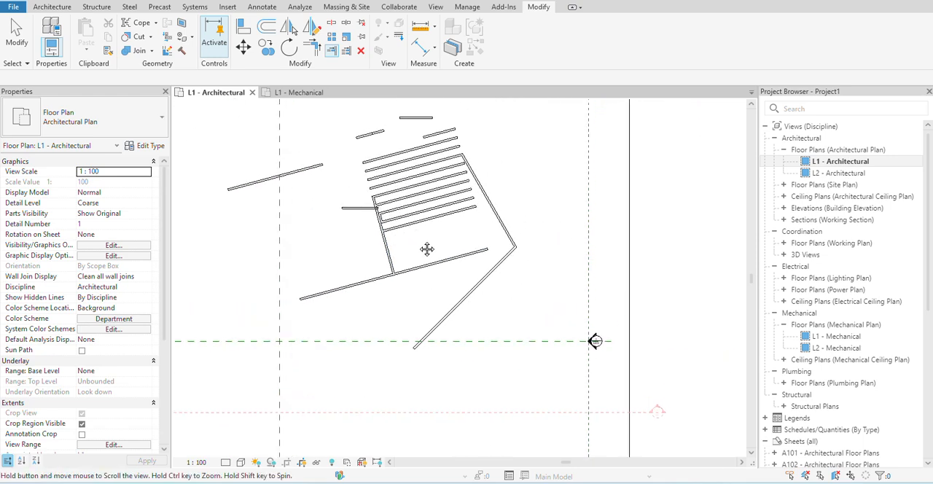
pyautogui.click(346, 50)
pyautogui.scroll(2, 493, 196)
pyautogui.click(488, 203)
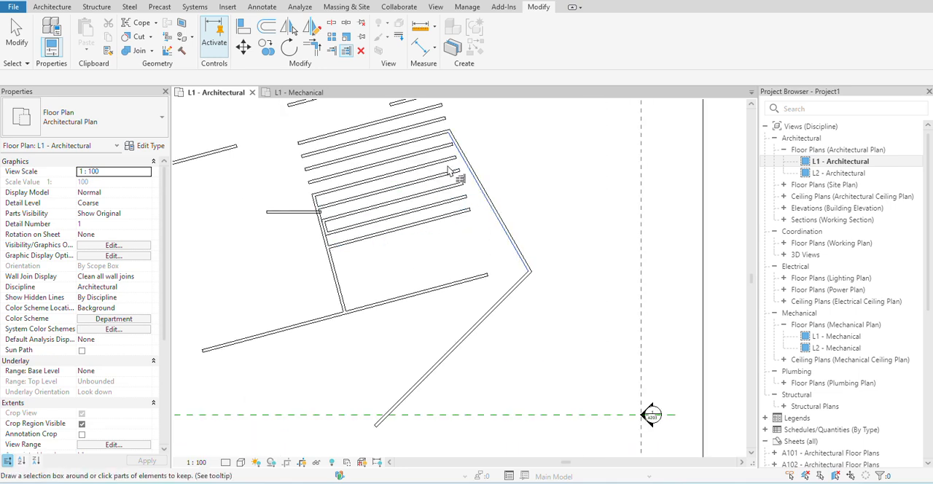
pyautogui.click(470, 209)
pyautogui.click(462, 197)
pyautogui.click(455, 185)
pyautogui.click(450, 172)
pyautogui.click(443, 161)
pyautogui.click(426, 153)
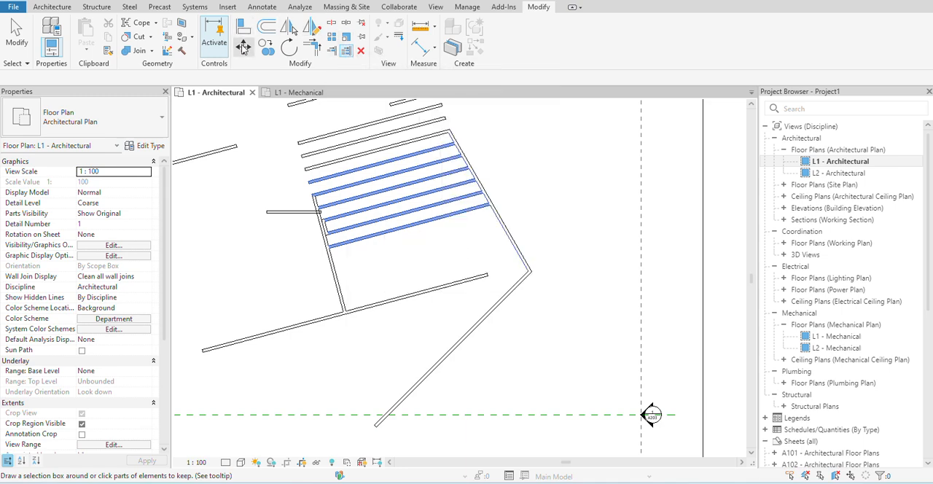
pyautogui.rightClick(430, 203)
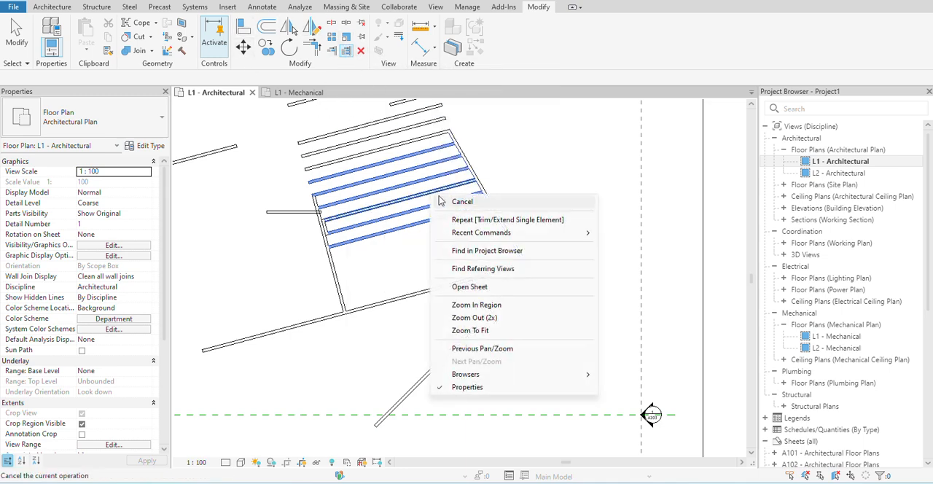
pyautogui.click(454, 198)
# - Pin the third-lowest of the six extended walls, and try to move it down toward the long wall below
pyautogui.click(442, 189)
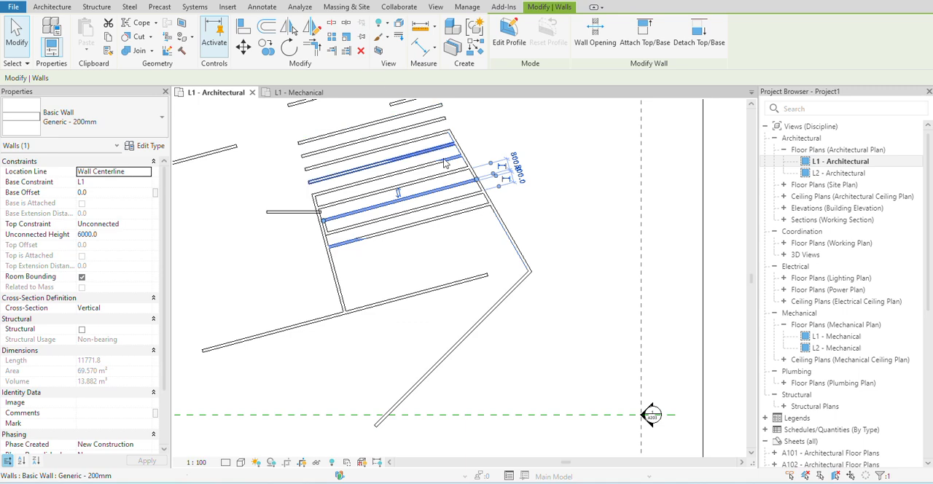
pyautogui.click(363, 38)
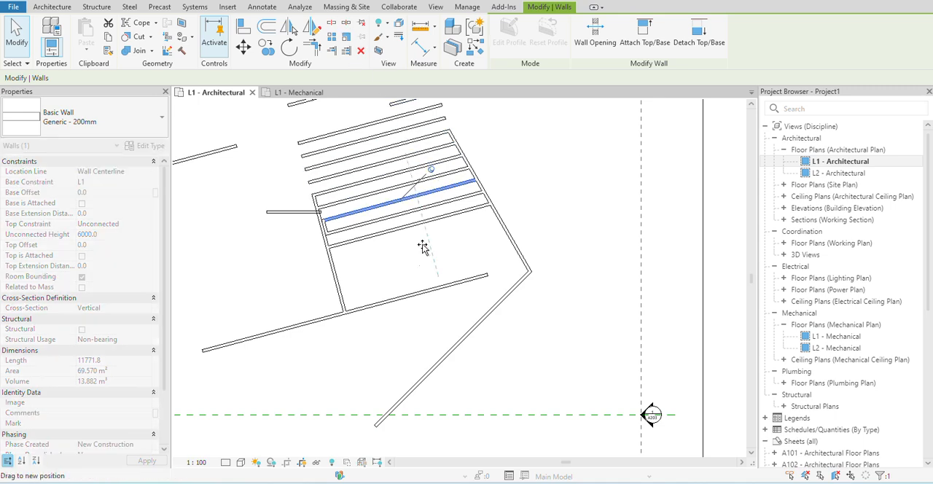
pyautogui.press('m')
pyautogui.press('v')
pyautogui.click(451, 189)
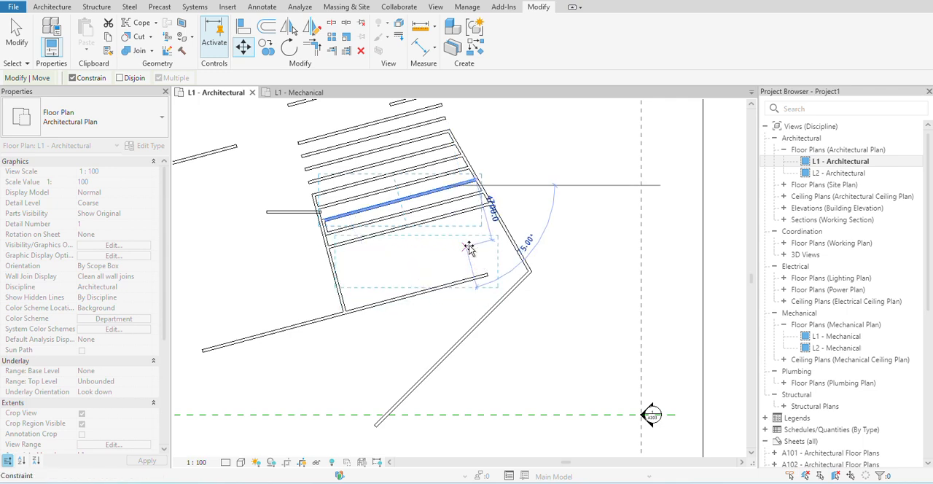
pyautogui.click(504, 275)
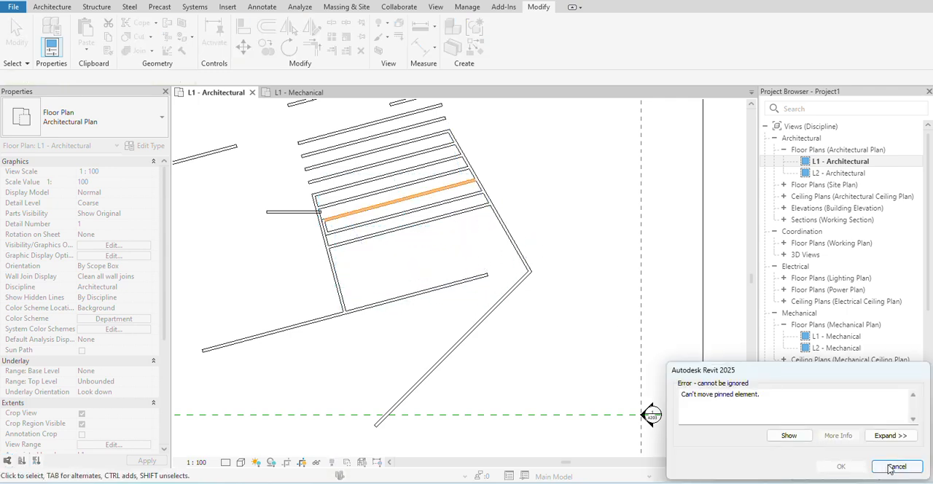
pyautogui.click(891, 467)
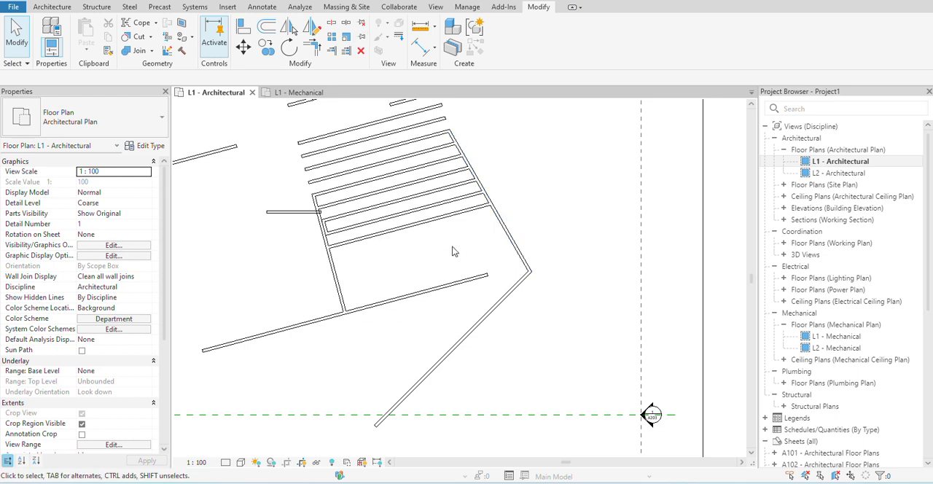
# - Move the unpinned wall directly above the pinned one down into the gap between the lowest extended wall and the long wall
pyautogui.click(432, 195)
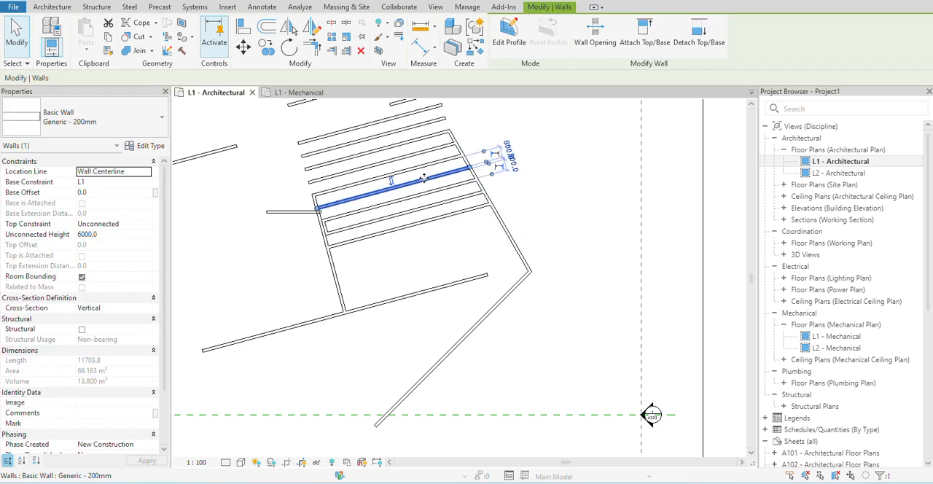
pyautogui.moveTo(437, 223); pyautogui.dragTo(457, 292)
pyautogui.click(459, 249)
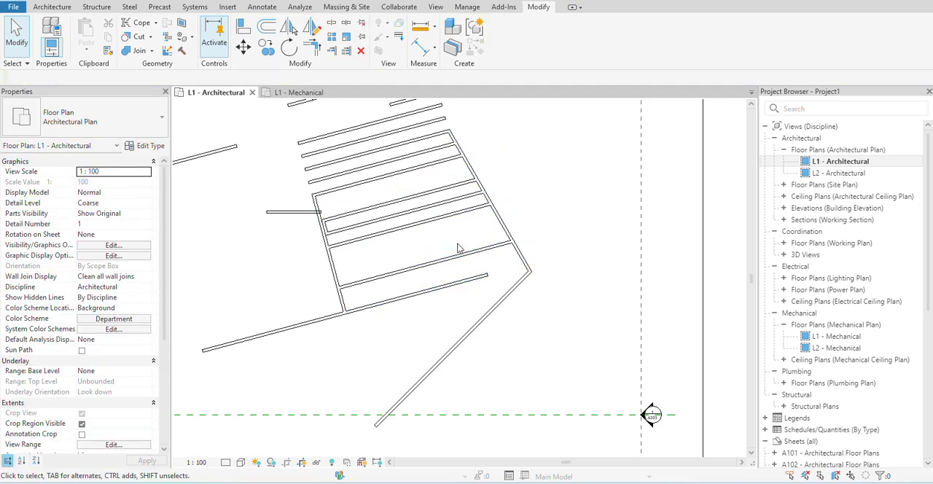